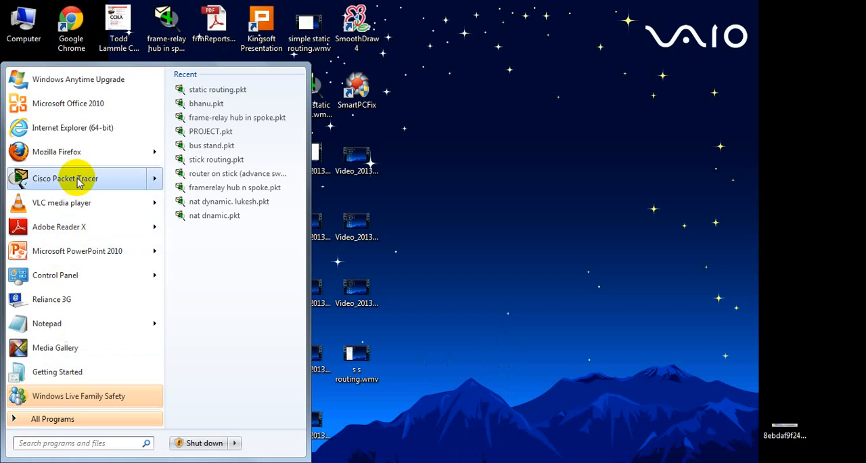
Step: Launch Cisco Packet Tracer in a maximized window and place three 2620XM routers in a triangle on the workspace
left_click(77, 179)
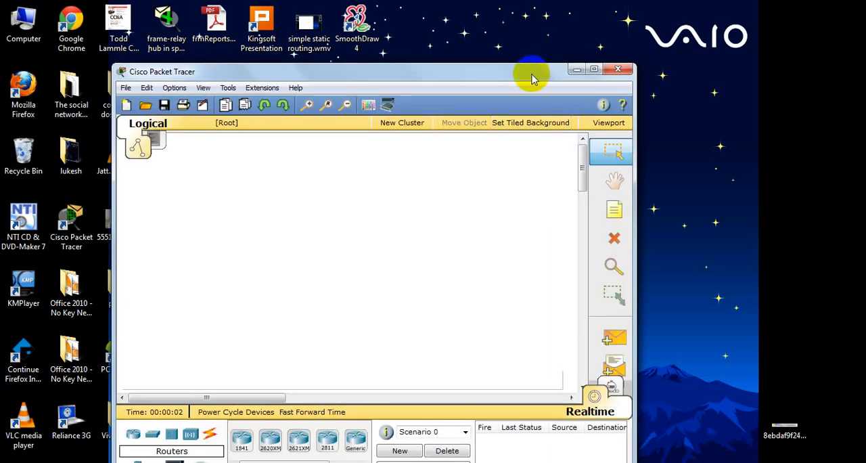
double_click(532, 76)
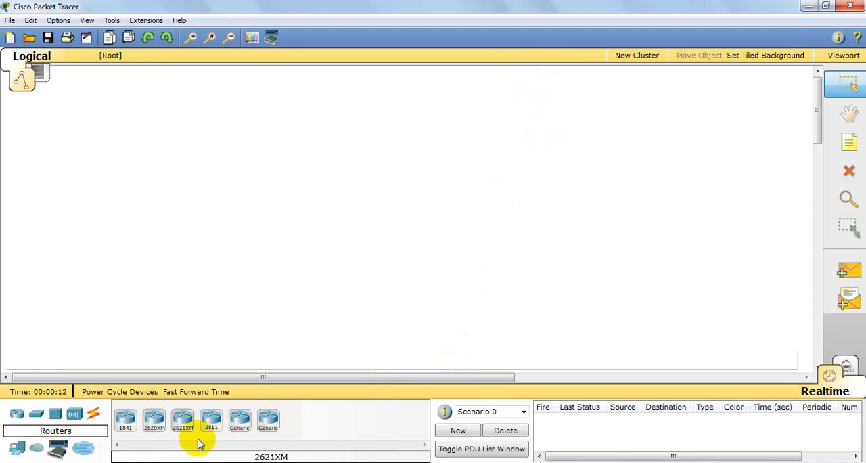
left_click(153, 418)
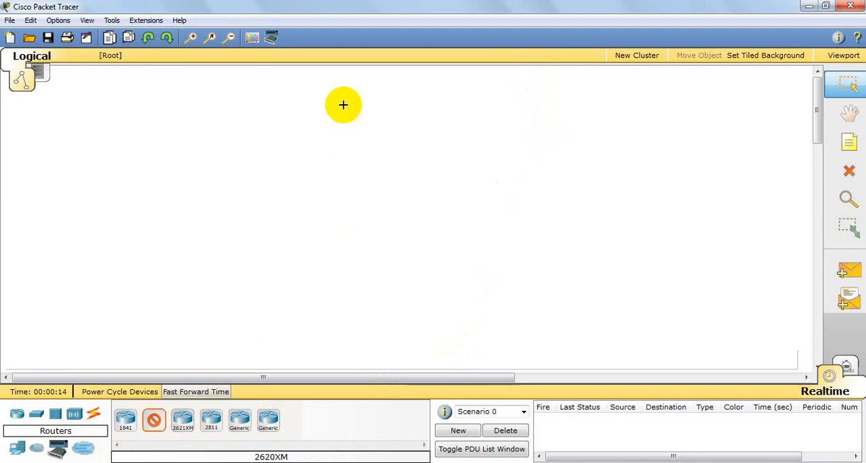
left_click(374, 115)
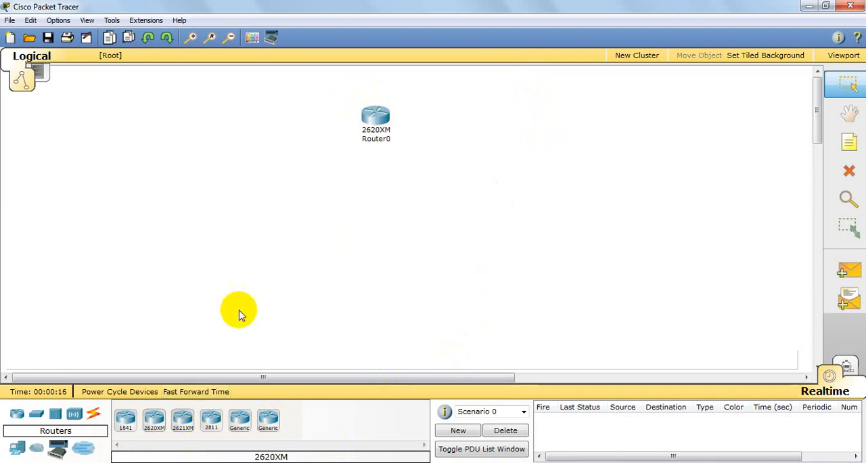
left_click(154, 418)
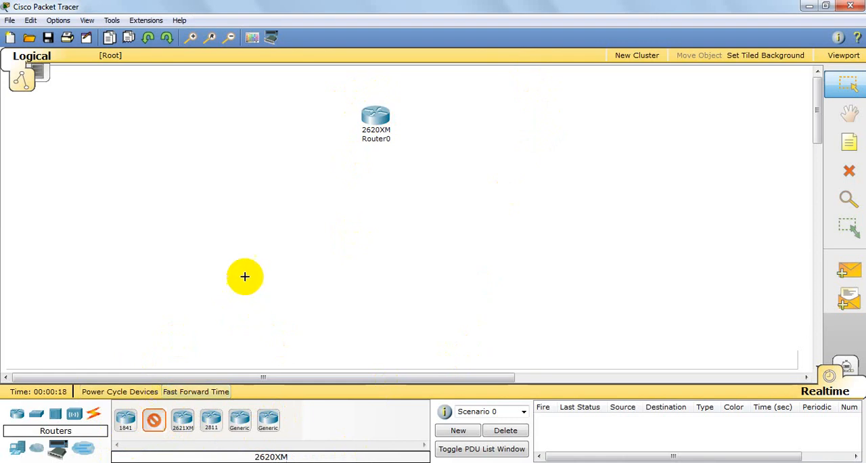
left_click(247, 250)
left_click(154, 418)
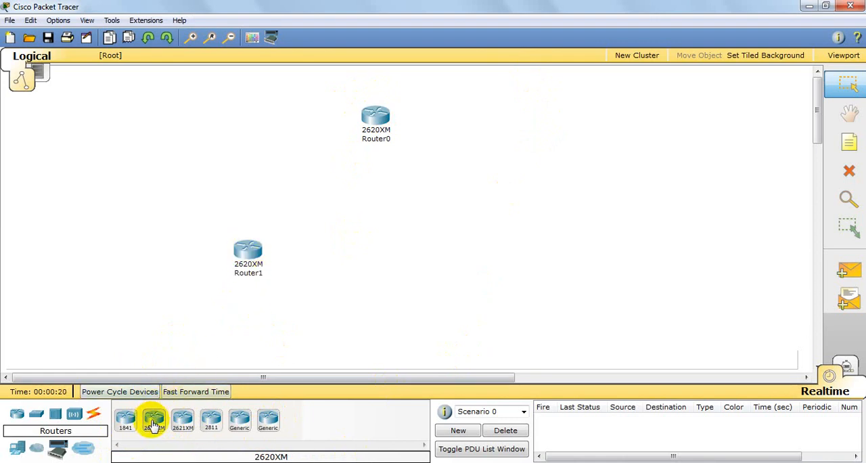
left_click(480, 257)
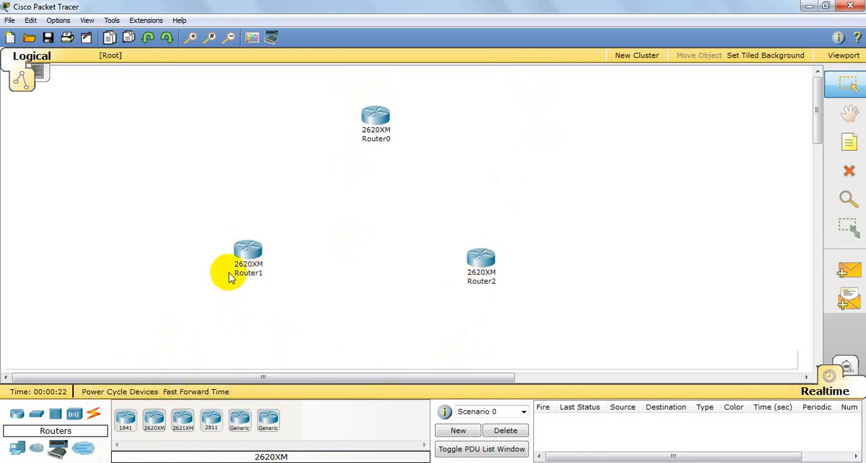
Step: Nudge the three routers so the triangle is more even, with the two lower routers level with each other
left_click_drag(245, 253, 256, 260)
mouse_move(379, 118)
left_mouse_down()
mouse_move(360, 120)
mouse_move(370, 120)
left_mouse_up()
left_click_drag(251, 259, 253, 270)
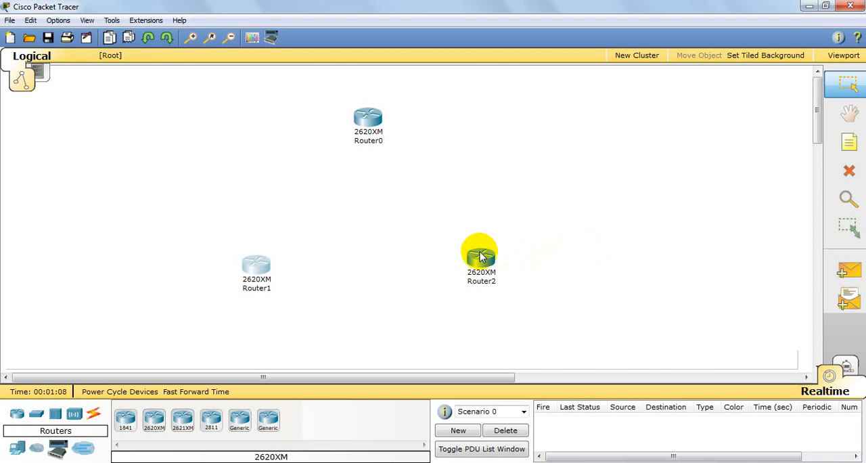
left_click_drag(480, 259, 481, 269)
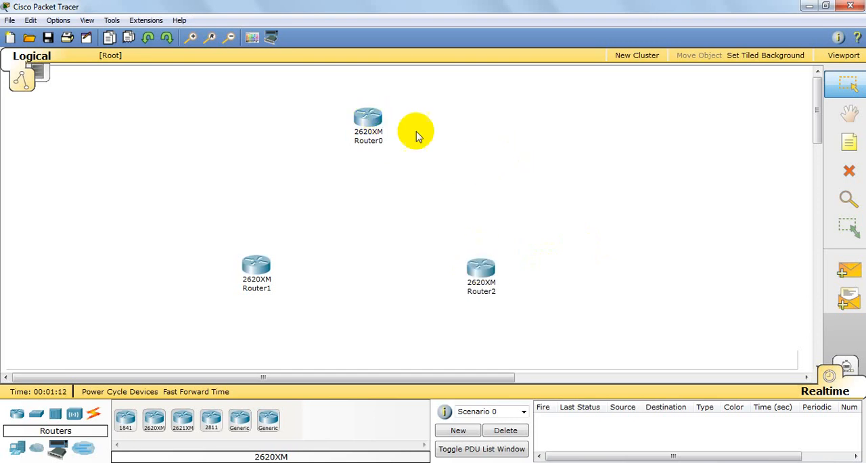
left_click(372, 119)
left_click_drag(406, 100, 577, 73)
left_click(663, 71)
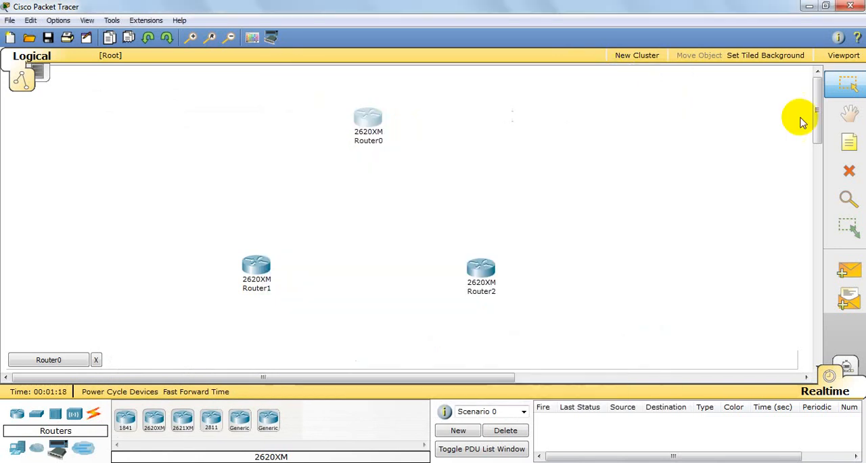
Step: Add text notes beside the routers: R1 above Router0, R2 beside Router2 and R3 beside Router1
left_click(849, 144)
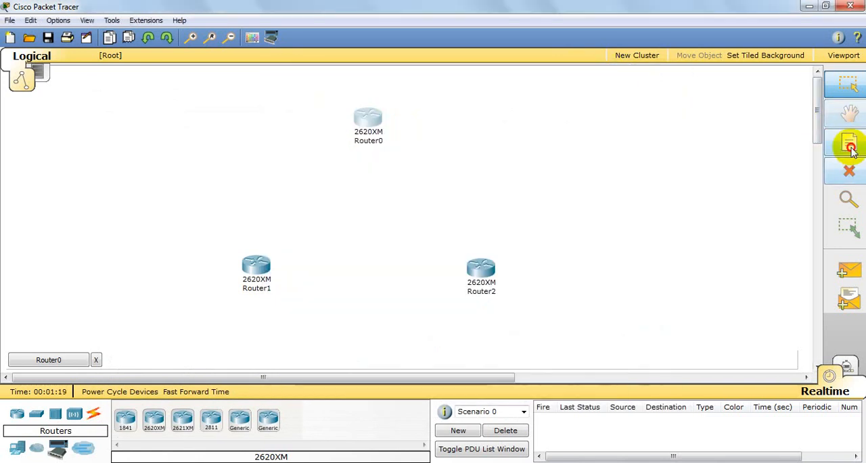
left_click(363, 97)
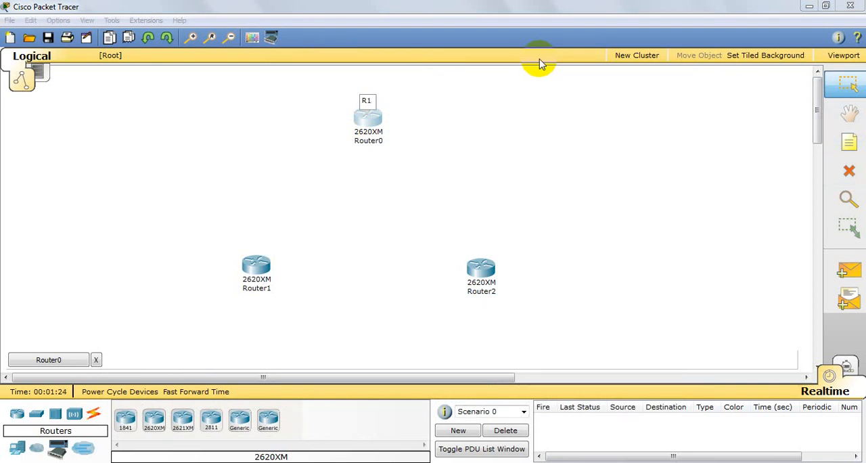
left_click(427, 151)
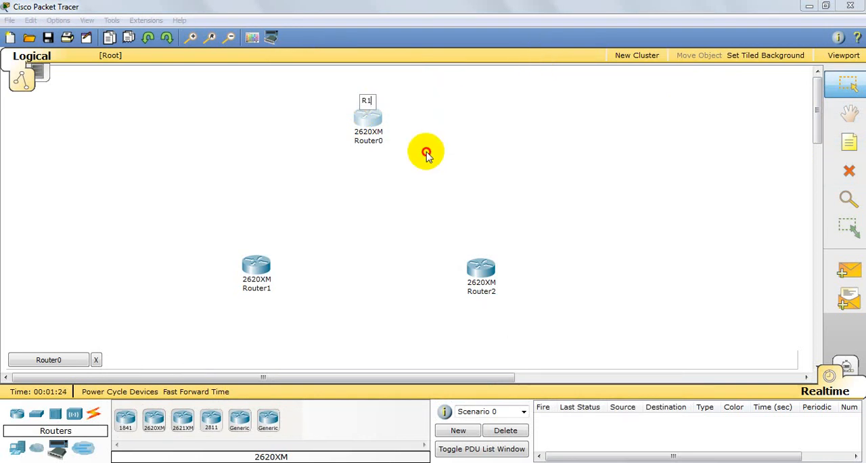
left_click(844, 142)
left_click(503, 268)
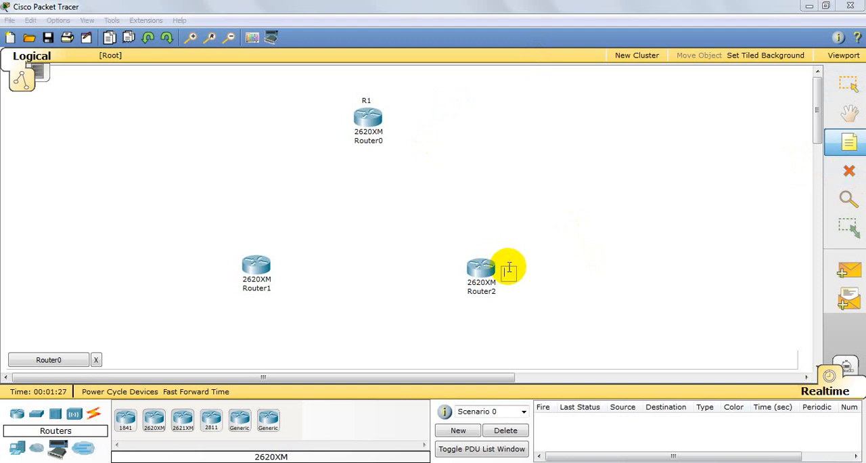
left_click(791, 226)
left_click(846, 140)
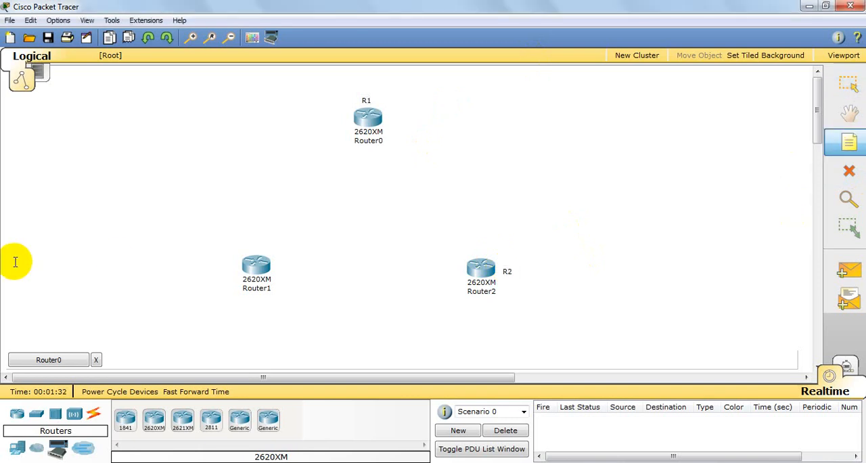
left_click(216, 267)
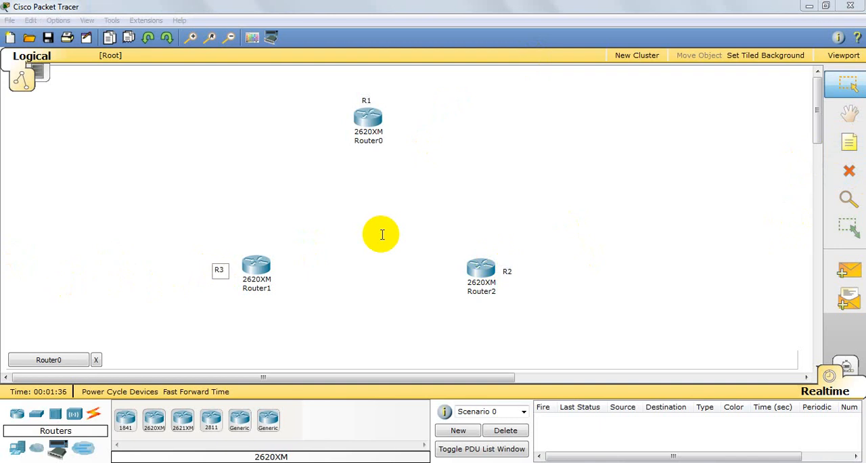
left_click(531, 246)
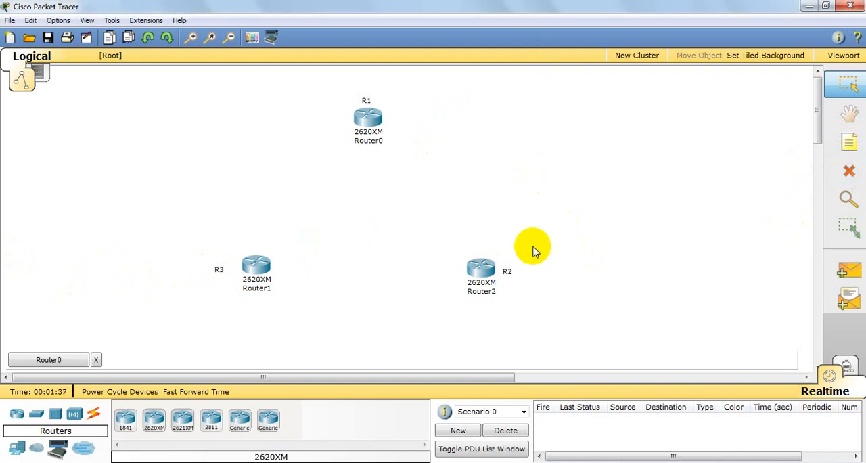
left_click(368, 98)
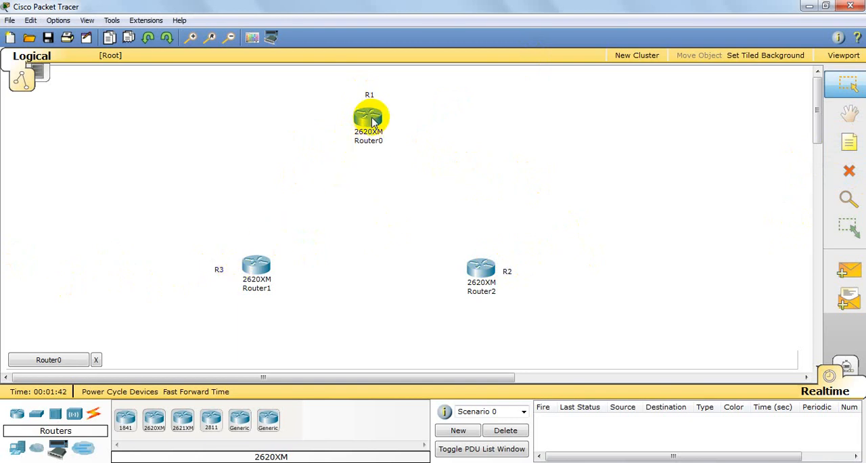
Step: Open Router0 and look through its physical view, configuration settings and IOS command line
left_click(371, 119)
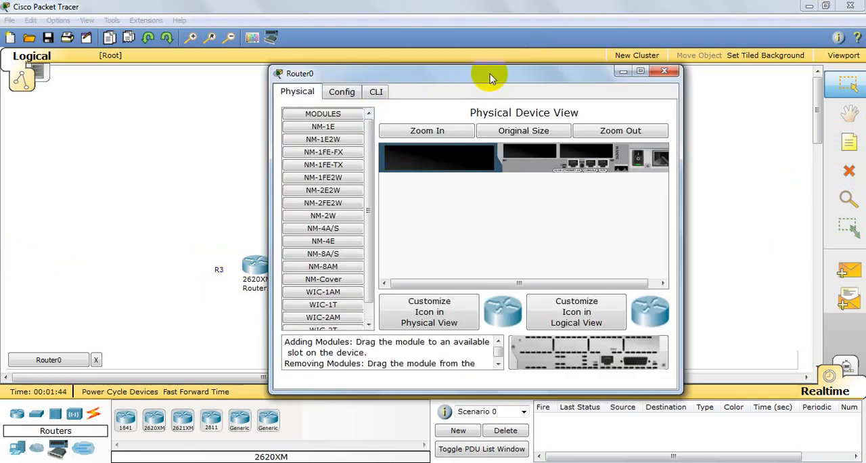
left_click_drag(491, 74, 404, 18)
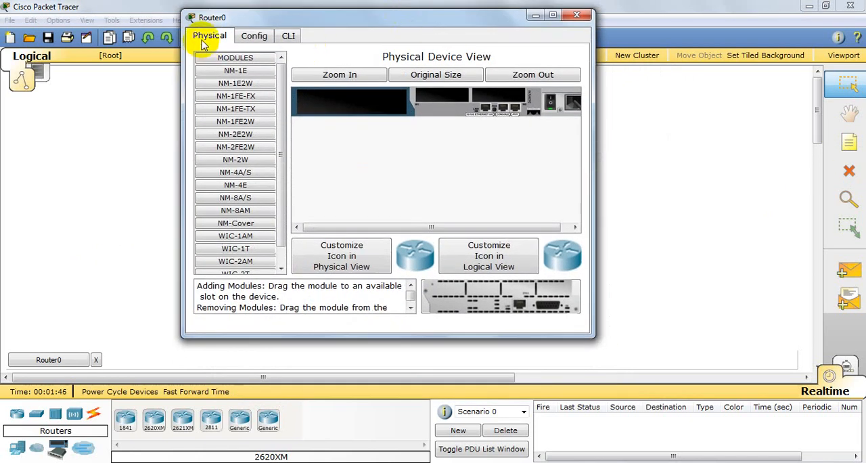
left_click(258, 35)
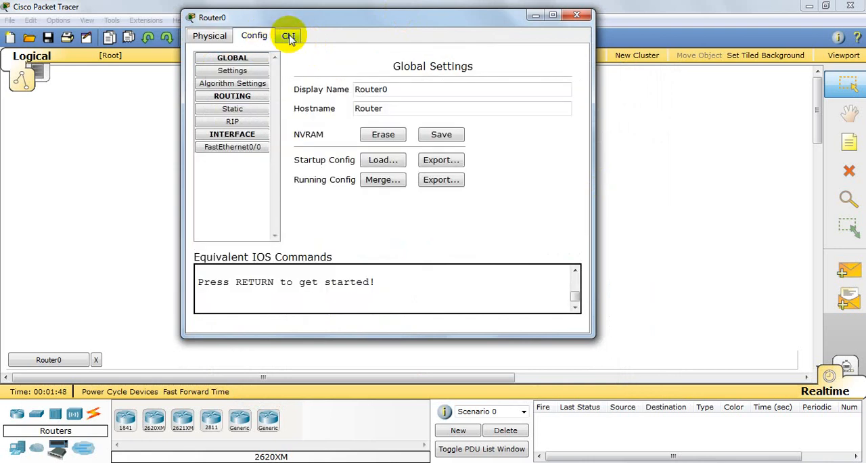
left_click(288, 35)
left_click(217, 38)
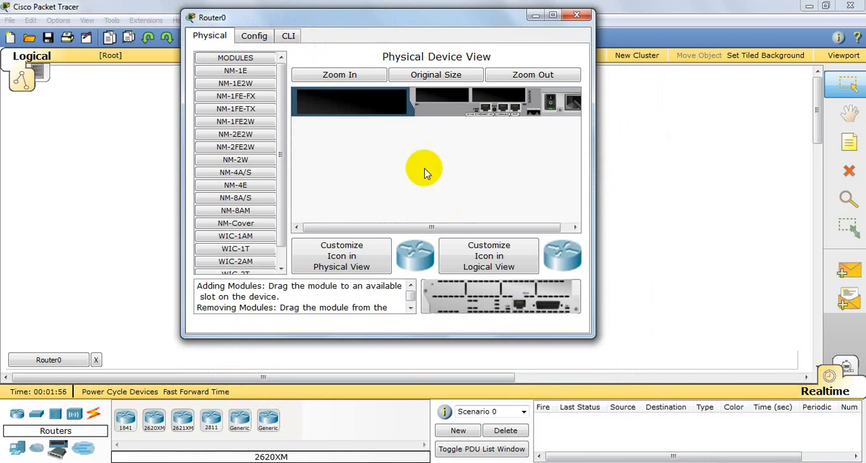
left_click(260, 34)
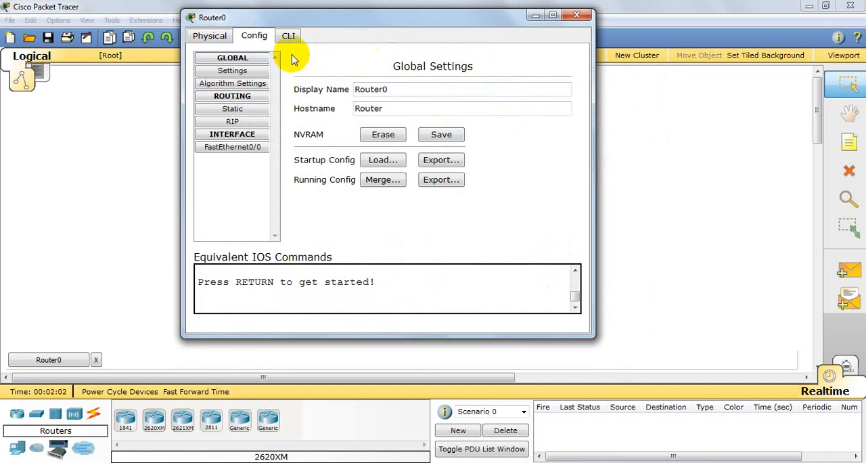
left_click(290, 35)
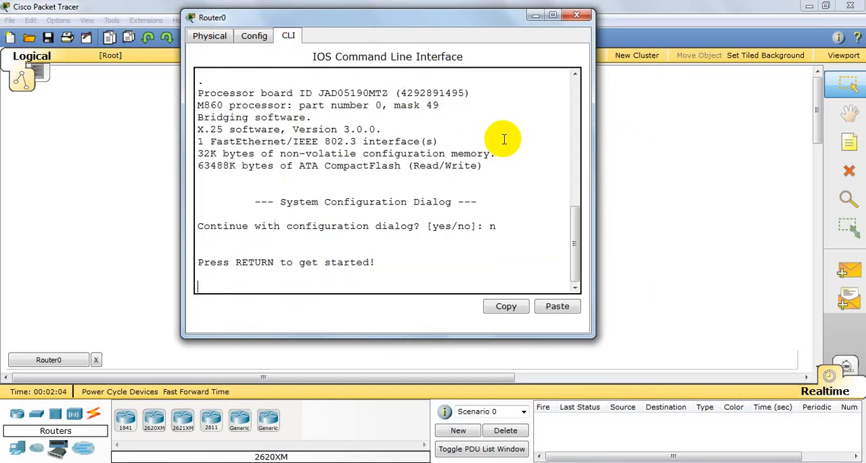
Step: Install an NM-8A/S module in Router0's empty network module slot, powering the router off for the change, and close the device
left_click(203, 35)
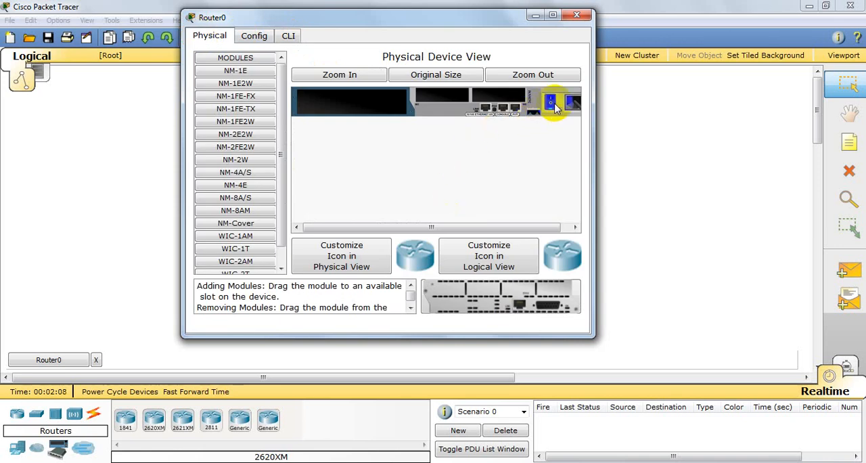
left_click(258, 198)
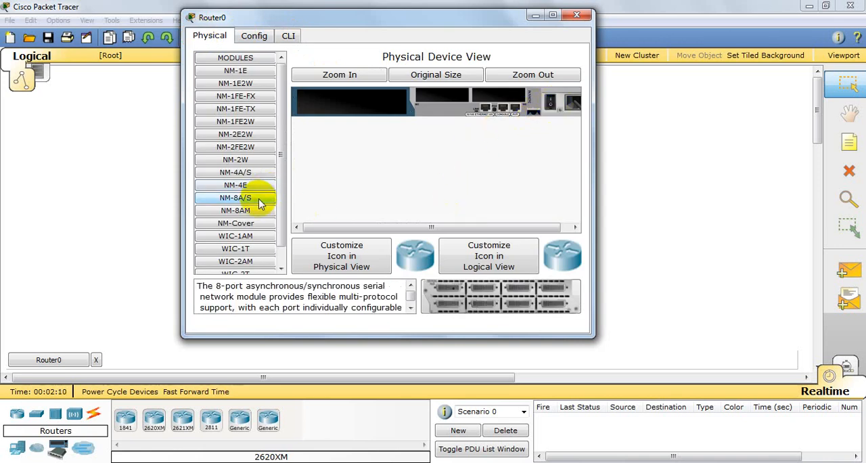
left_click_drag(260, 203, 355, 100)
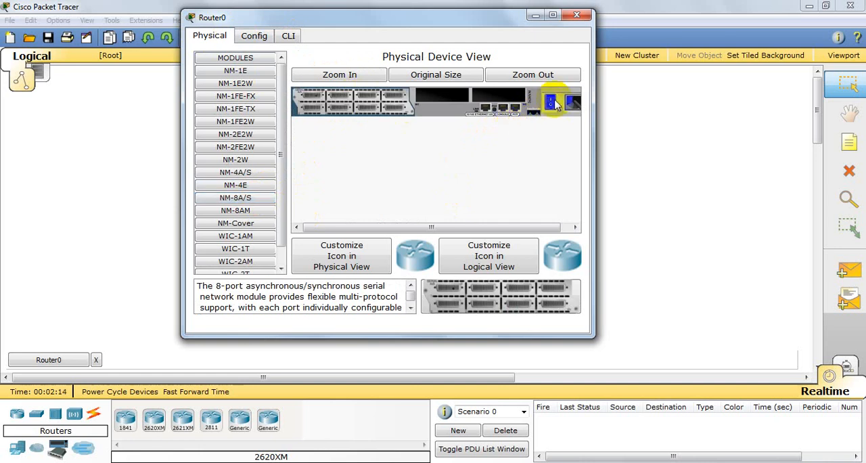
left_click(577, 15)
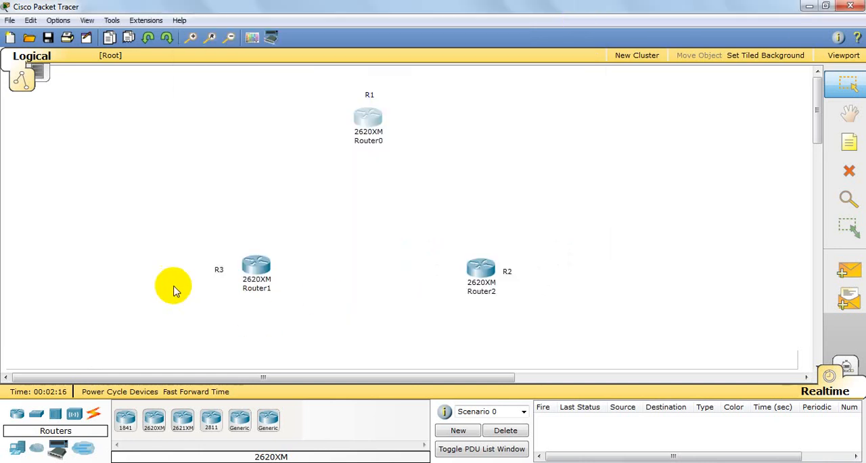
Step: Power off Router1, install an NM-8A/S module in its empty slot and restore the power
left_click(257, 264)
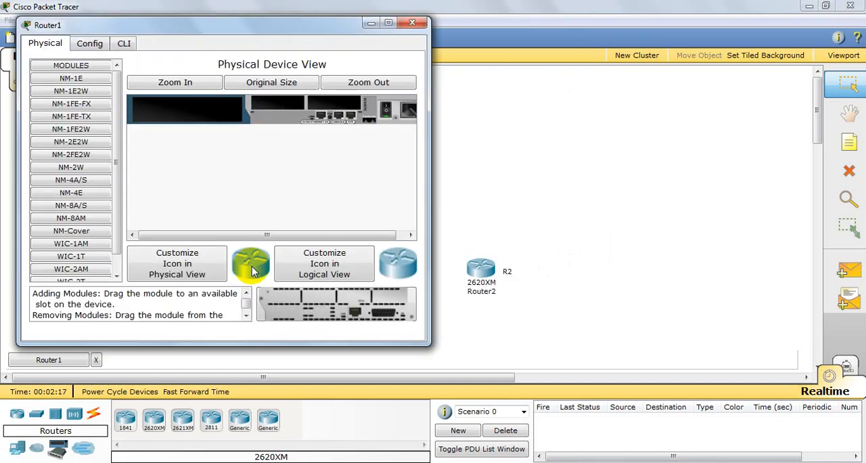
left_click(390, 111)
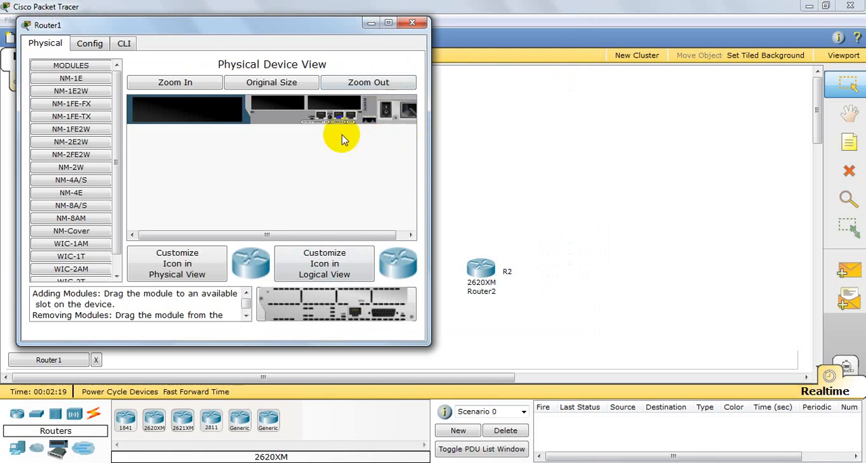
left_click(79, 205)
left_click_drag(77, 205, 203, 108)
left_click(386, 108)
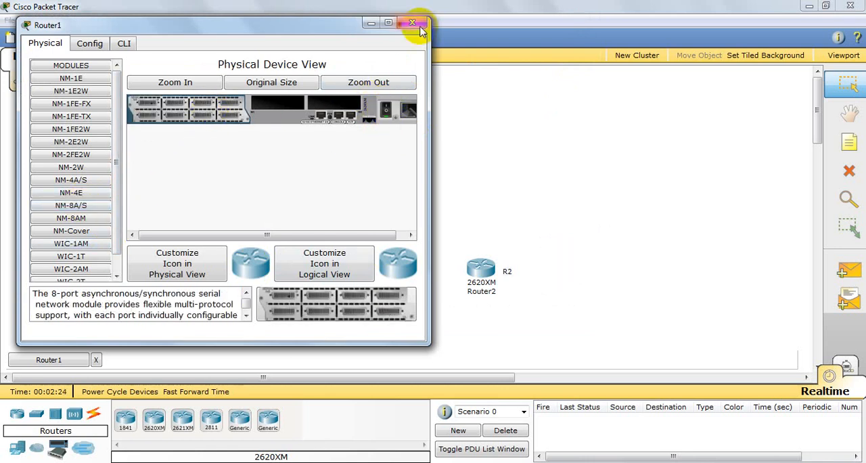
left_click(412, 23)
Step: Power off Router2, fit the NM-8A/S module in its empty slot and switch the router back on
left_click(482, 267)
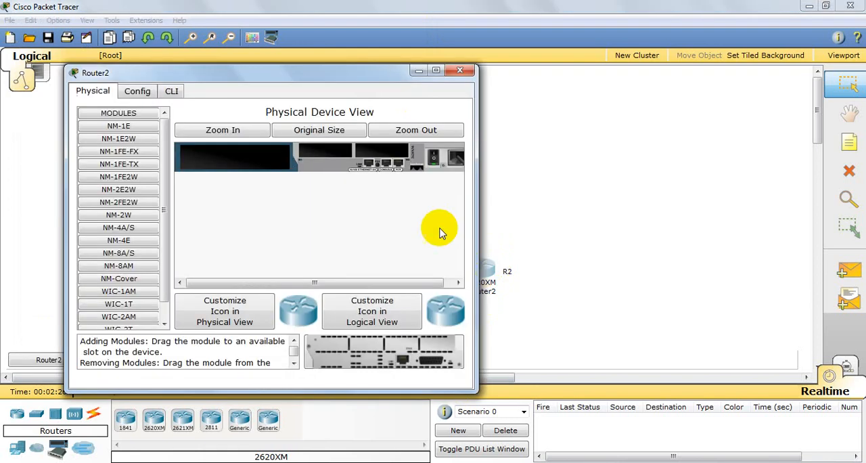
left_click(433, 160)
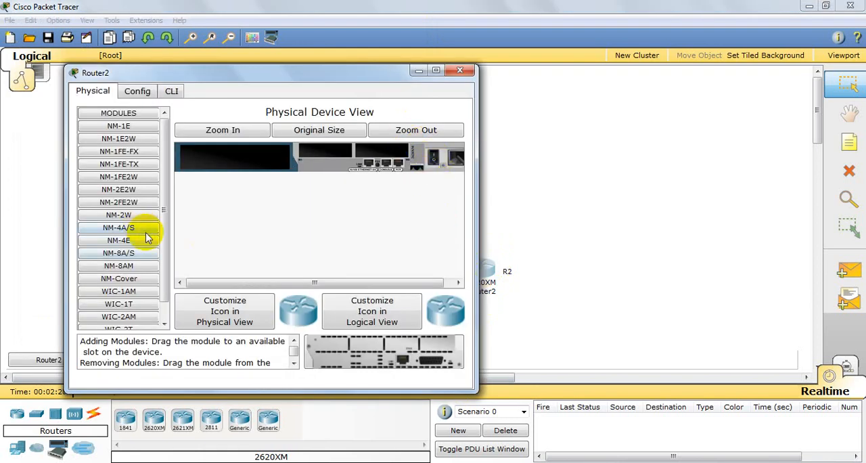
left_click_drag(122, 259, 244, 157)
left_click(433, 159)
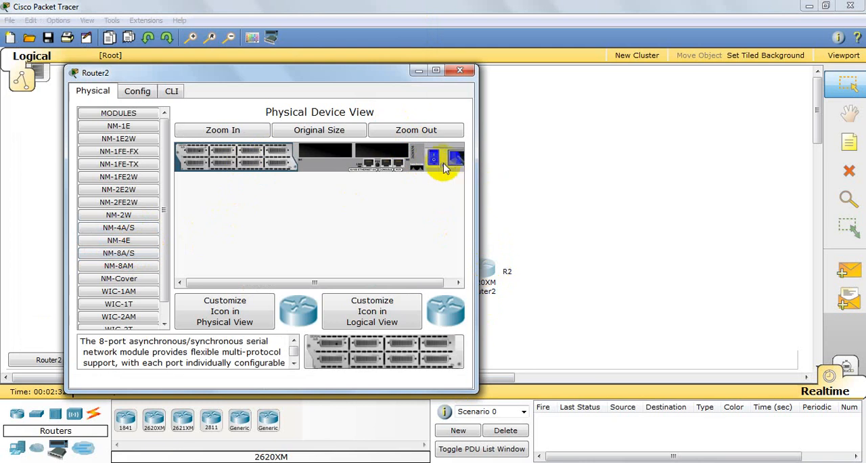
left_click(460, 70)
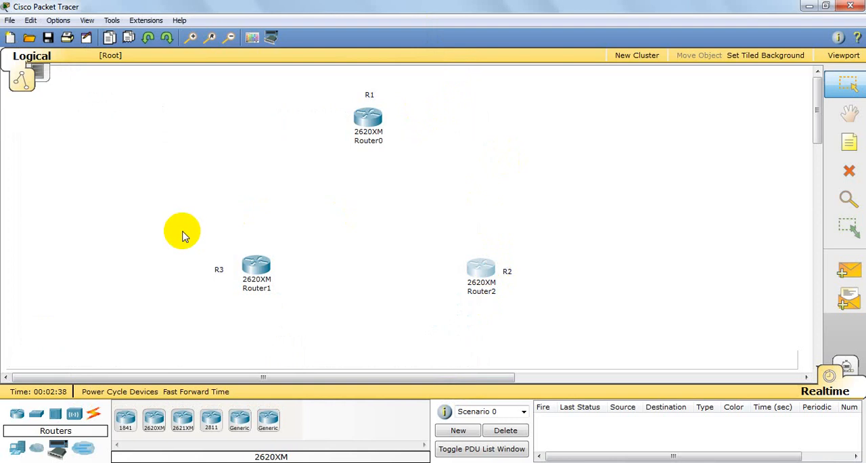
Step: Connect R1 to R3 with an automatically chosen connection
left_click(93, 414)
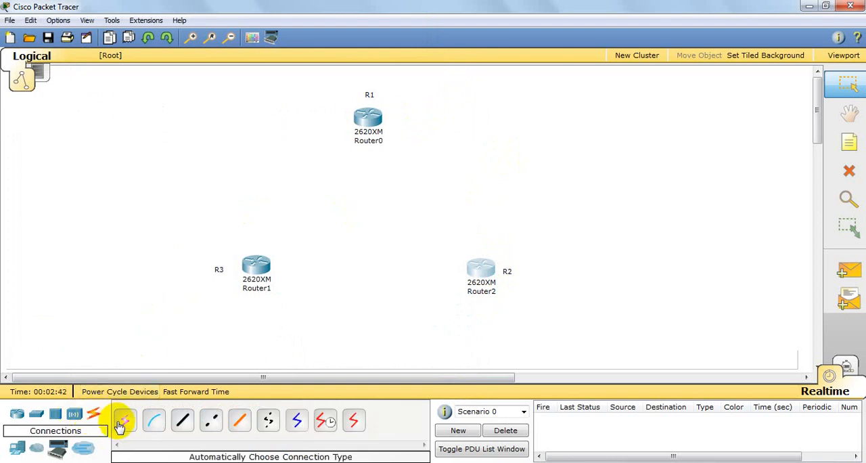
left_click(121, 422)
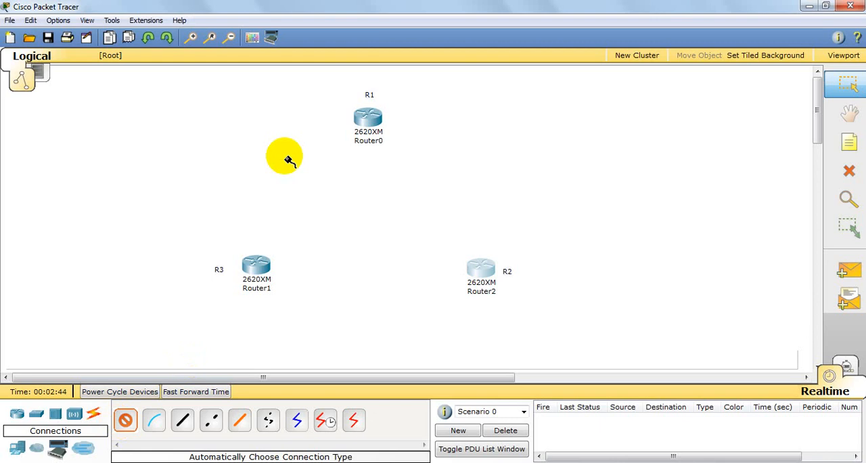
left_click(367, 118)
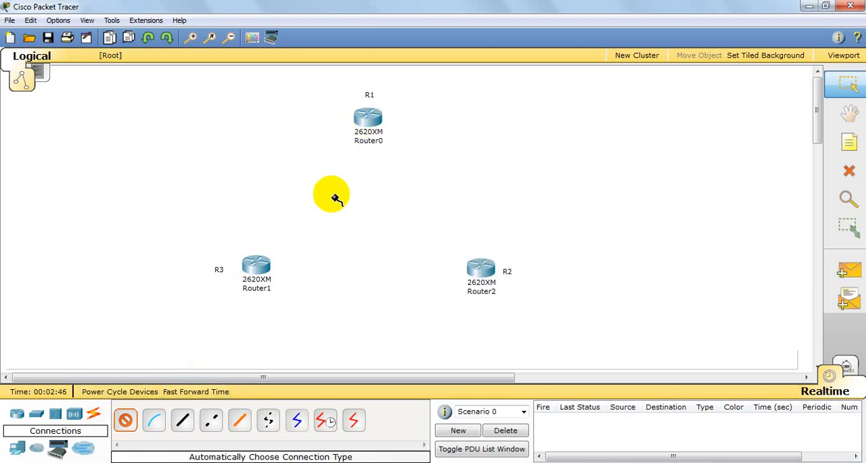
left_click(260, 269)
Step: Complete the router triangle by linking R3 to R2 and R1 to R2 with automatically chosen connections
left_click(124, 420)
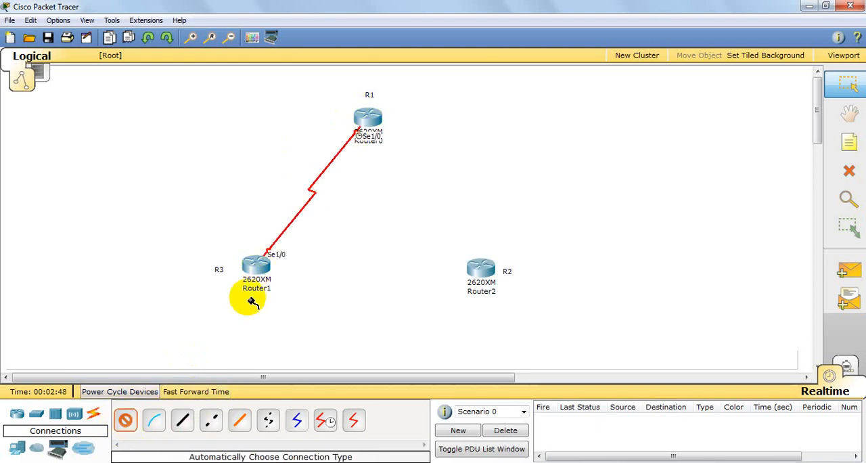
left_click(257, 266)
left_click(477, 267)
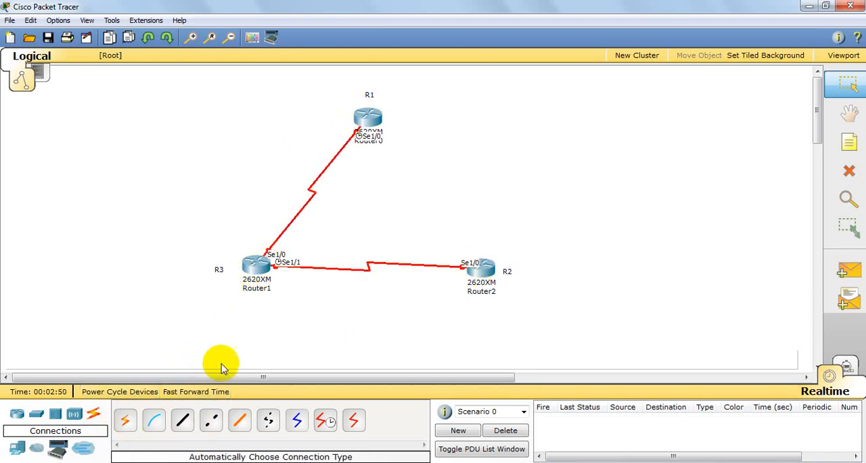
left_click(124, 420)
left_click(385, 111)
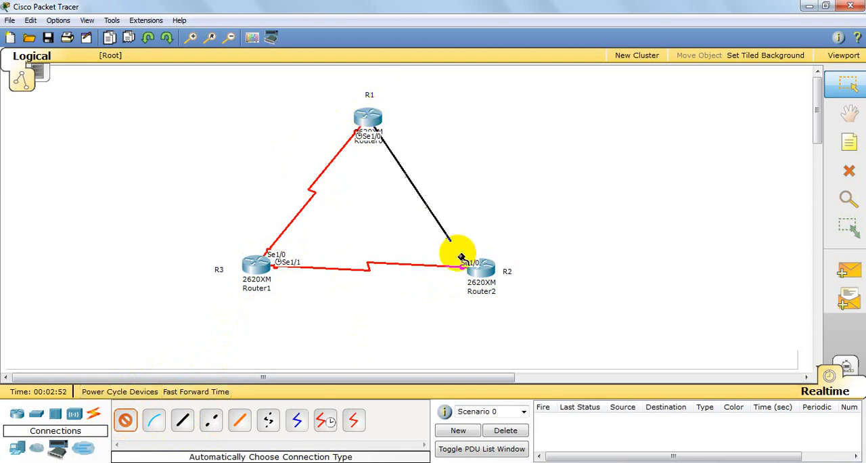
left_click(482, 269)
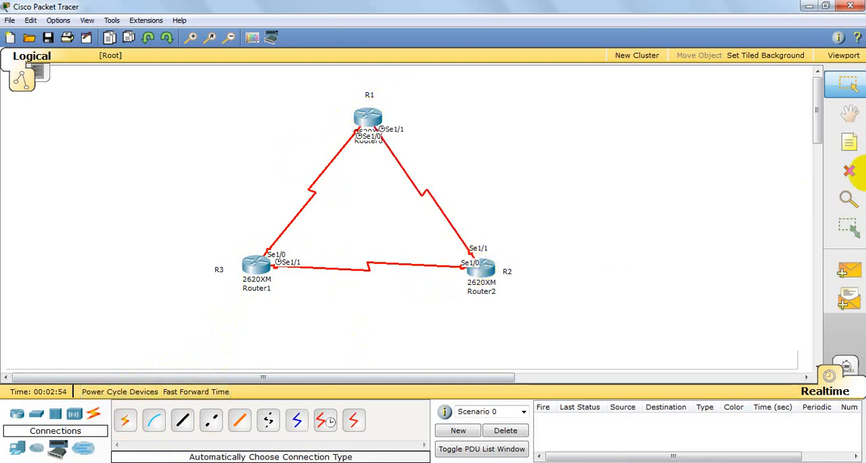
Step: Add a note reading 10.0.0.0/8 beside the link between R1 and R2
left_click(857, 142)
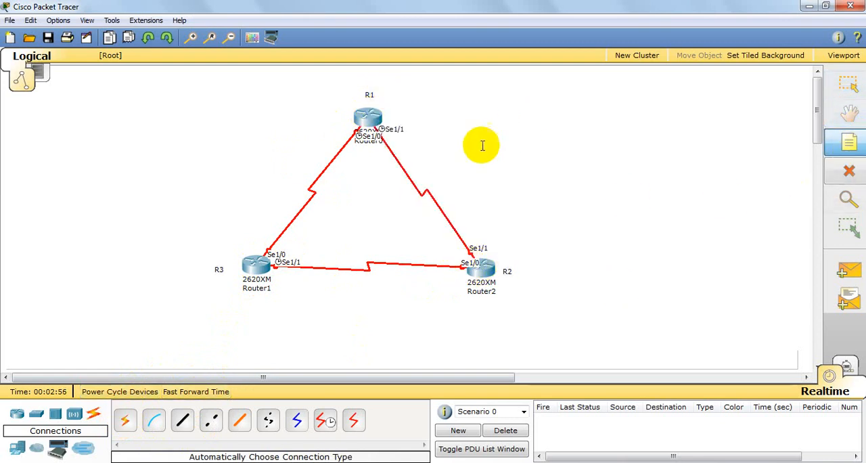
left_click(427, 162)
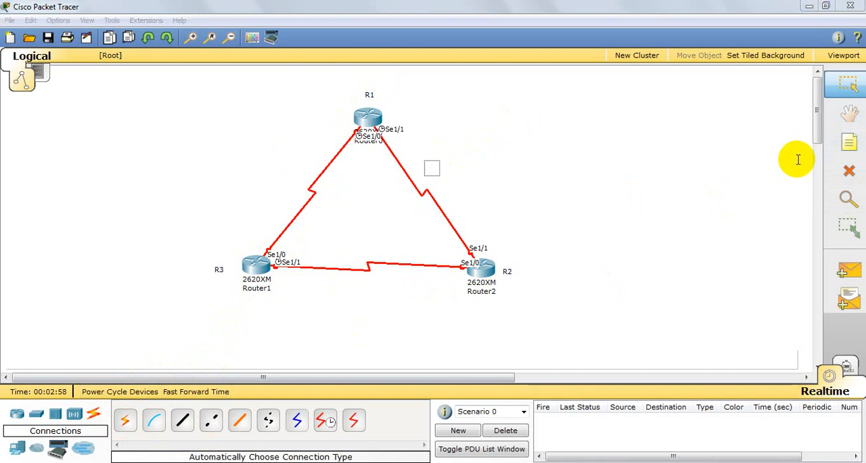
type("10.0.0.")
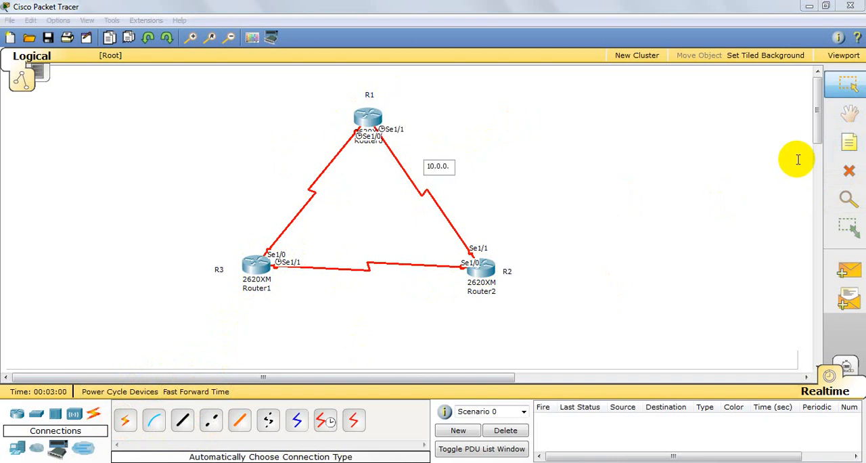
type("0/8")
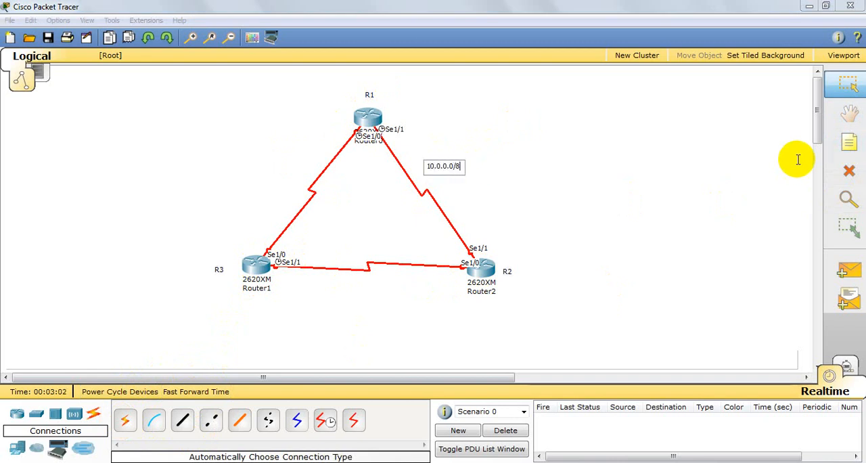
Step: Add the note 20.0.0.0/8 below the R3–R2 link and the note 30.0.0.0/8 beside the R1–R3 link
left_click(847, 143)
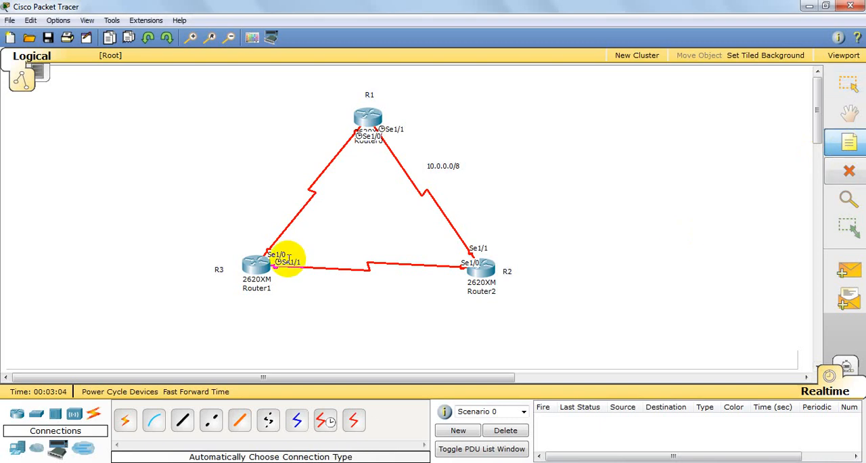
left_click(328, 284)
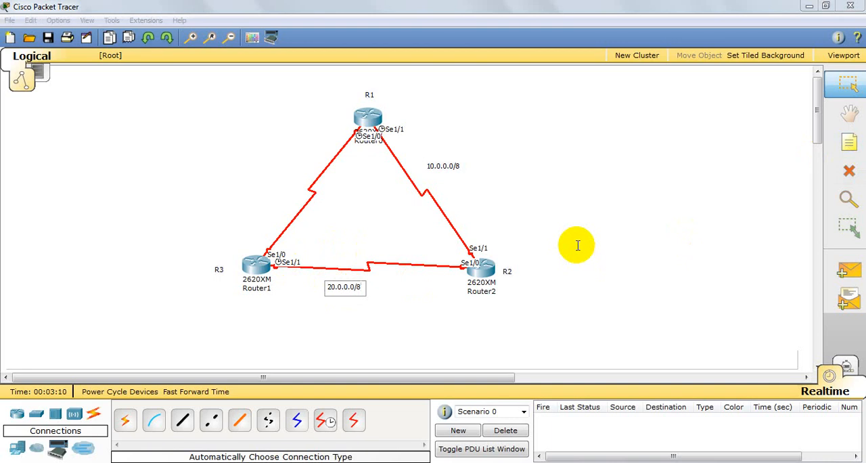
left_click(848, 143)
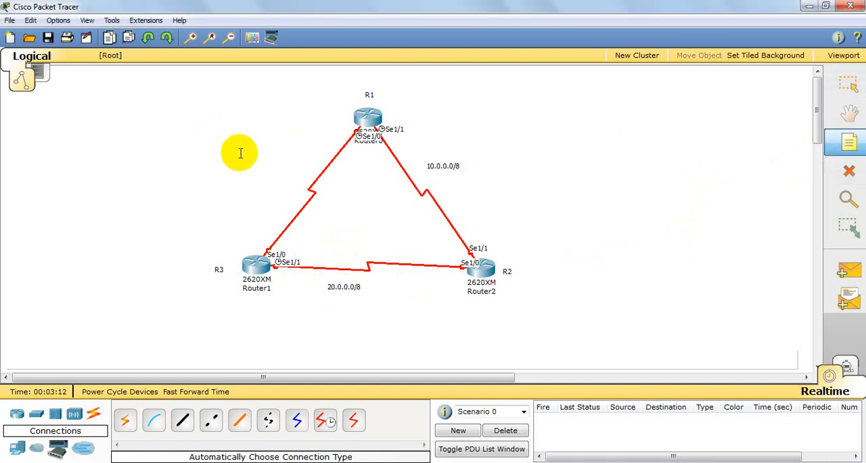
left_click(256, 167)
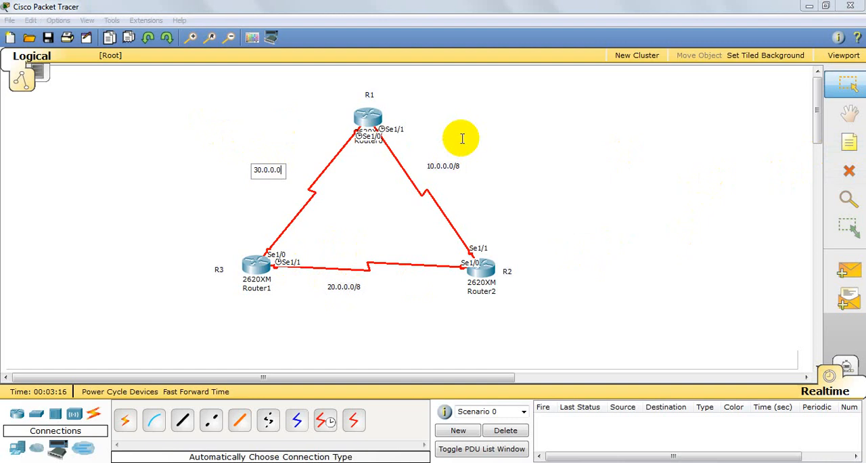
left_click(461, 139)
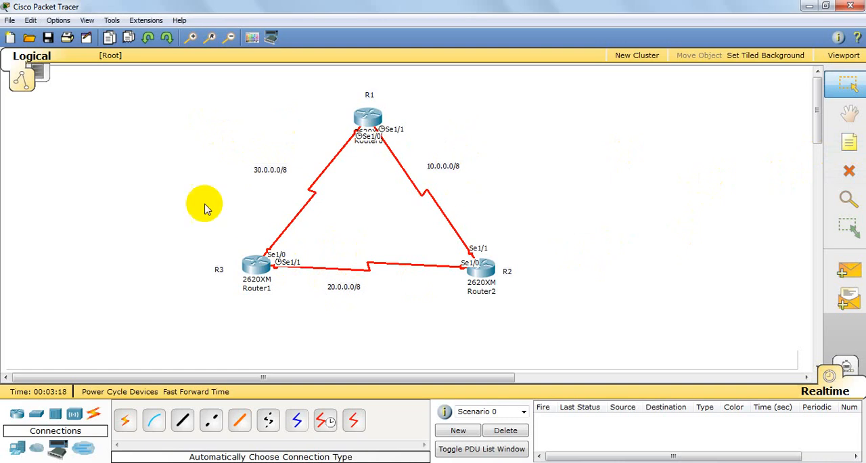
Step: Reposition the three network address notes slightly so each sits neatly beside its link
left_click_drag(268, 170, 274, 168)
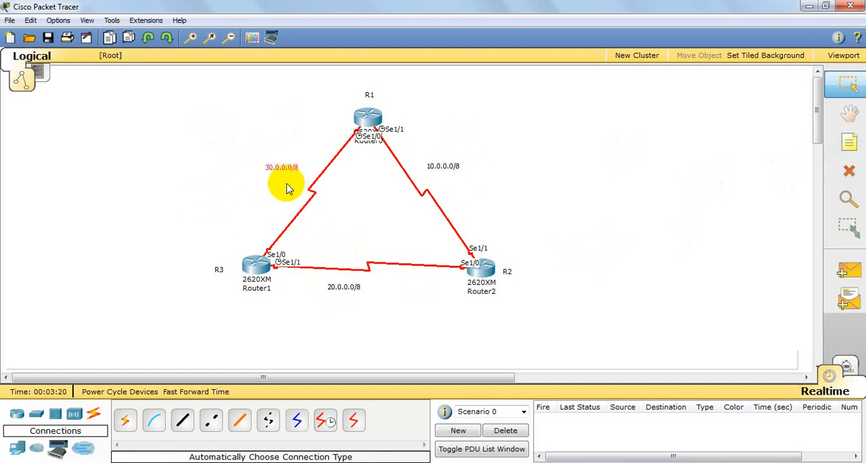
left_click_drag(341, 290, 354, 288)
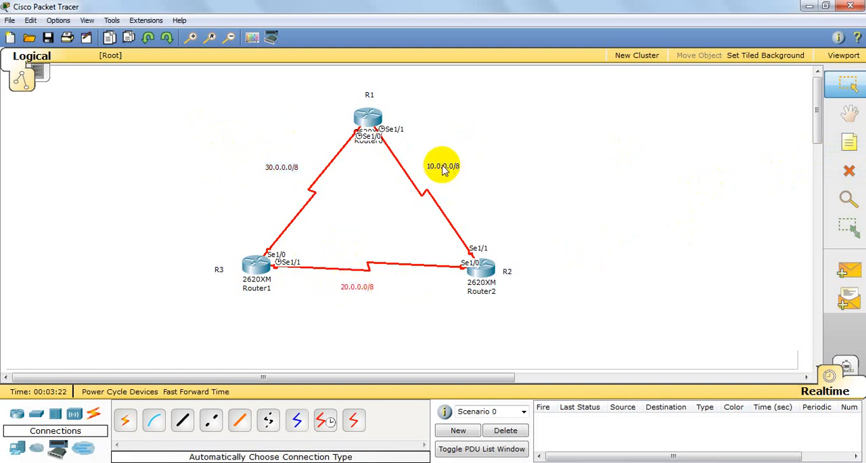
left_click_drag(441, 165, 445, 170)
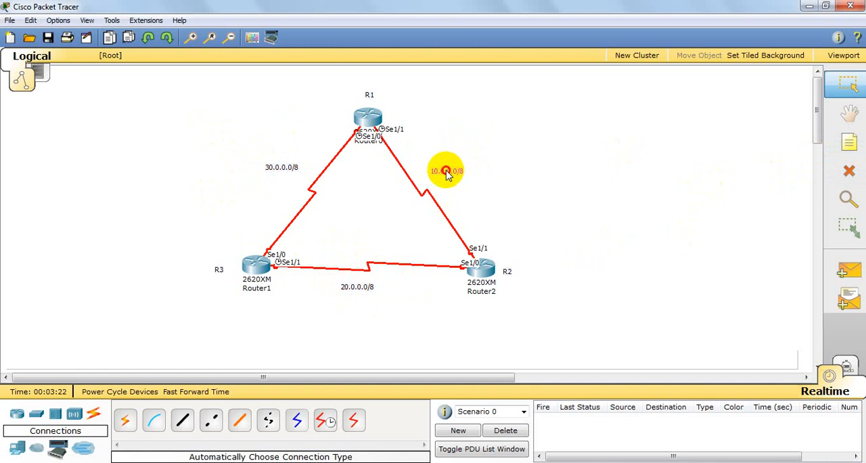
Step: Open the IOS command line of router R1, move its window clear of the topology and decline the initial configuration dialog
double_click(369, 119)
left_click_drag(260, 121, 313, 35)
left_click(272, 54)
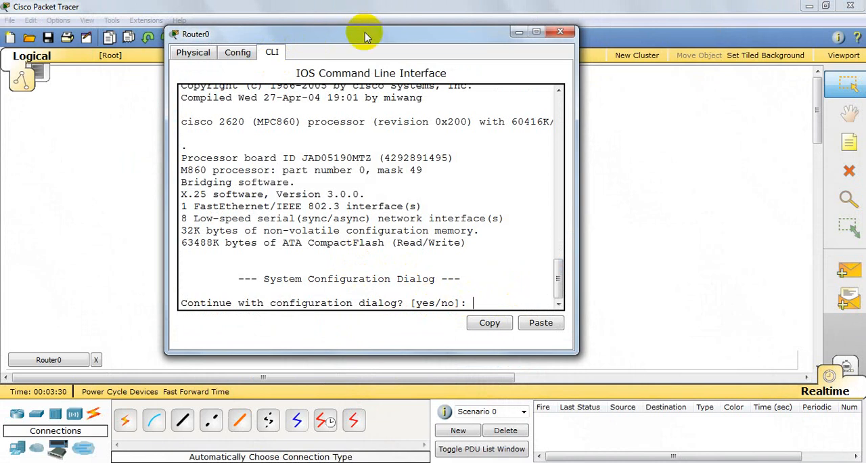
left_click_drag(362, 32, 612, 39)
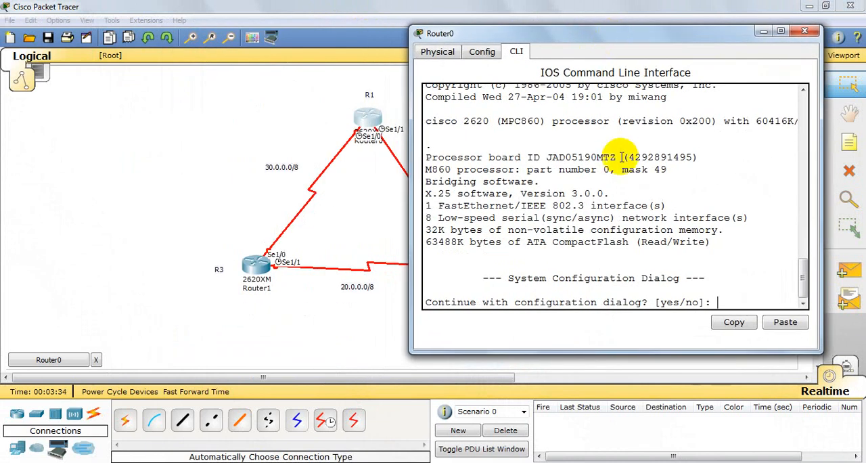
type("n")
key("Return")
key("Return")
key("Return")
key("Return")
key("Return")
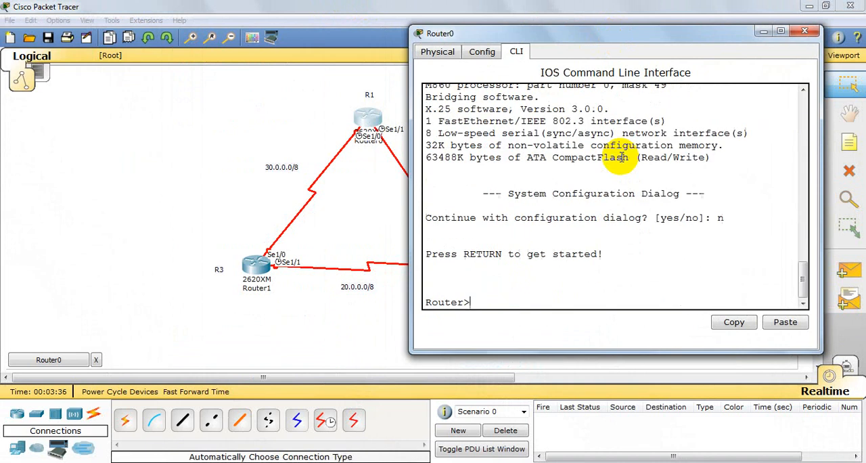
Step: Enter privileged mode with enable and go into global configuration mode with config t
type("en")
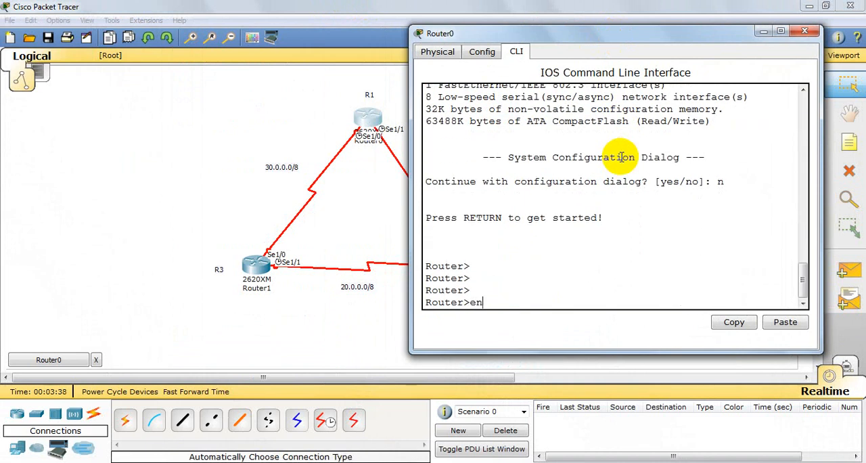
key("Tab")
key("Return")
key("Return")
key("Return")
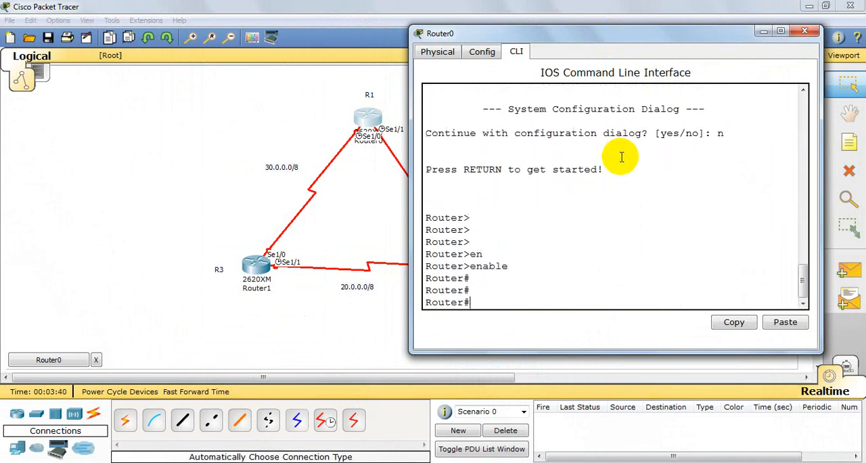
type("config")
type("t")
key("Return")
key("Return")
key("Return")
key("Return")
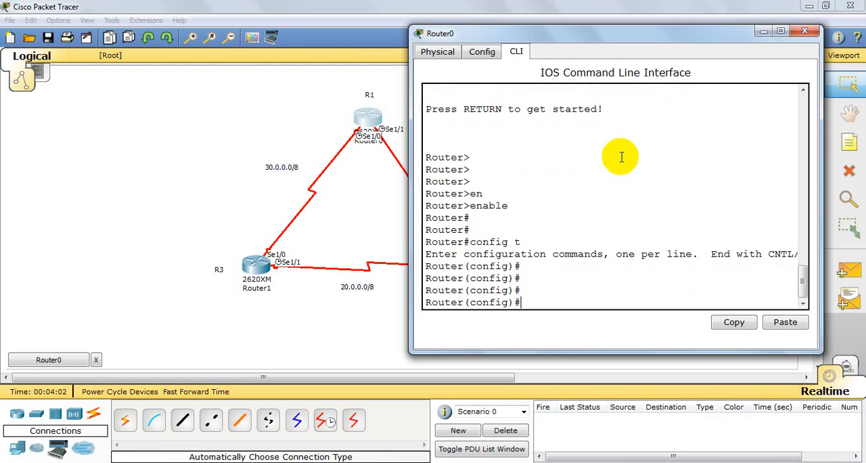
Step: Set the router's hostname to R1
type("ho")
key("Tab")
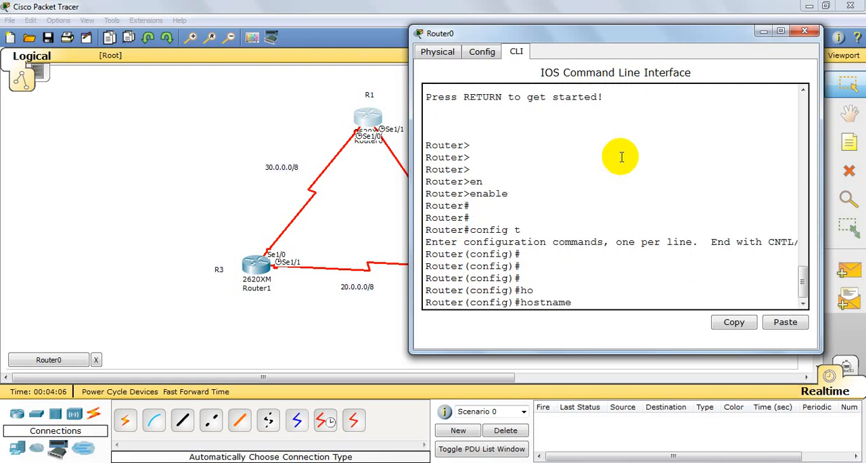
type("R1")
key("Return")
key("Return")
key("Return")
key("Return")
key("Return")
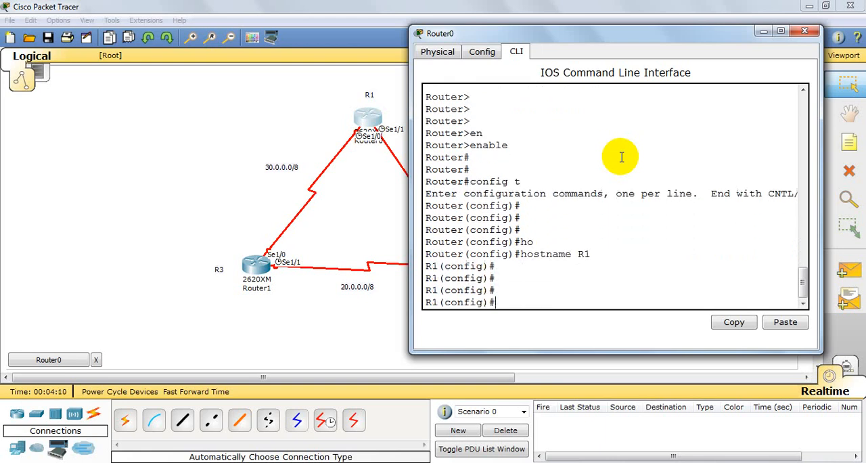
Step: Enter configuration of interface s1/1 and assign it IP address 10.0.0.1 with subnet mask 255.0.0.0
type("int")
key("Tab")
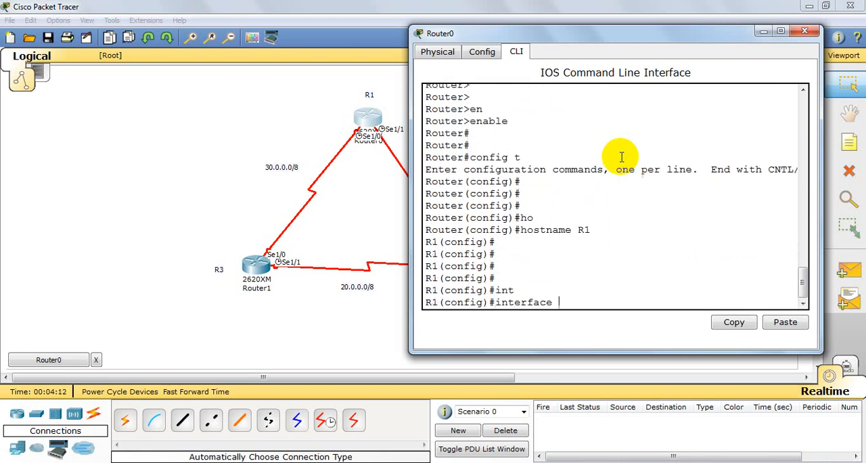
type("s1/1")
key("Return")
key("Return")
key("Return")
key("Return")
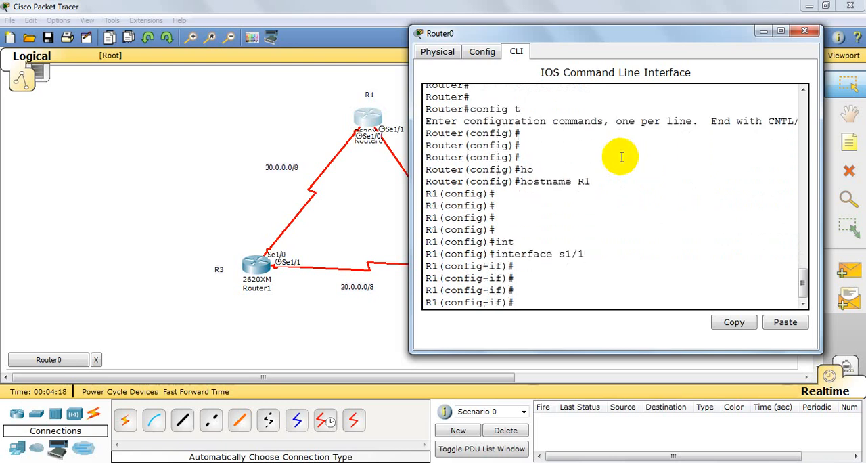
type("ip add")
key("Tab")
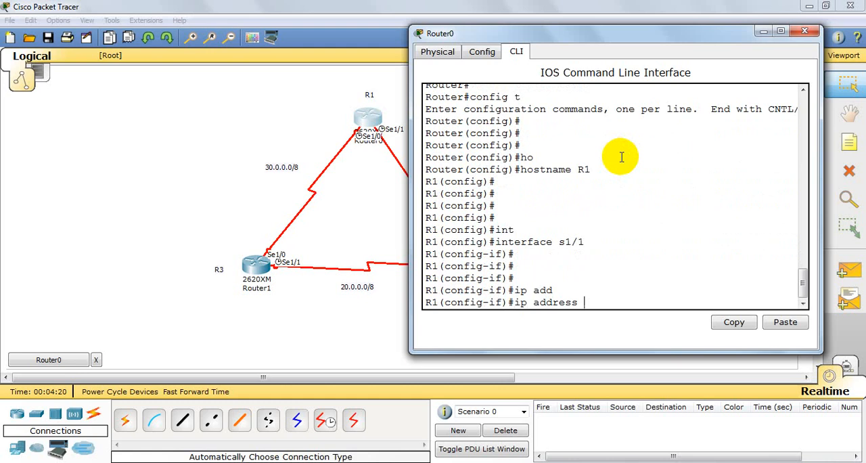
type("10.0.0.1 255.0.0.0")
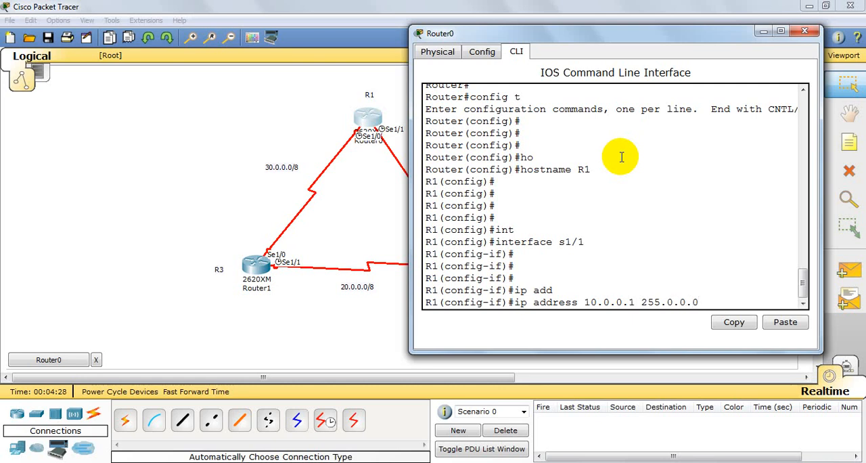
key("Return")
Step: Enable serial interface s1/1 on R1 with no shutdown
key("Return")
type("no sh")
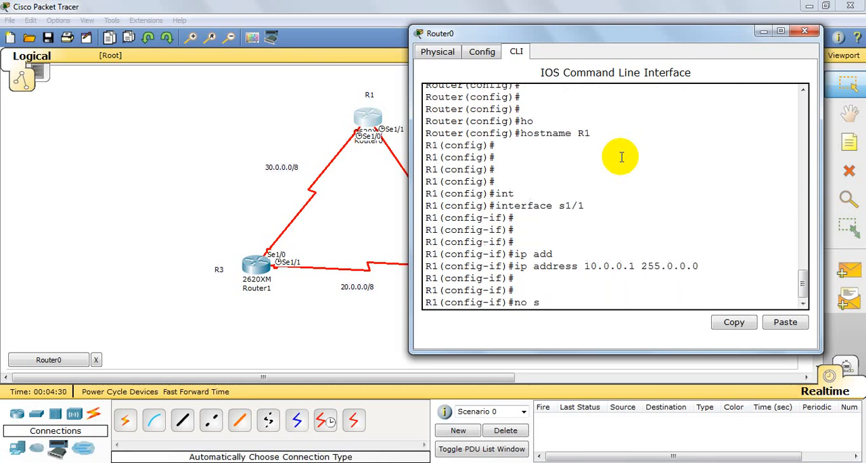
key("Tab")
key("Return")
key("Return")
key("Return")
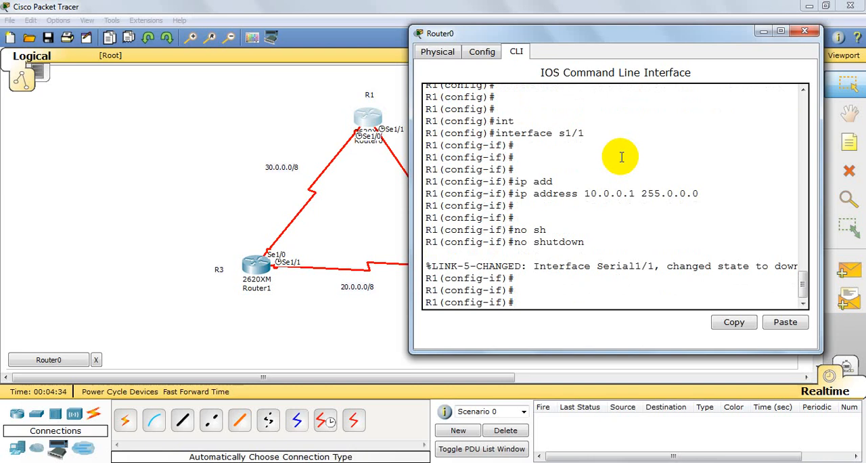
Step: List the available clock rates for R1's interface s1/1 and set its clock rate to 64000
type("clock rate?")
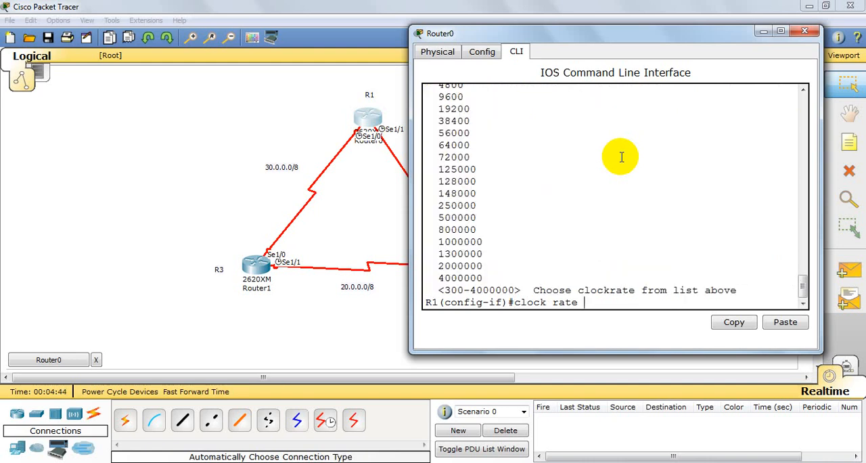
type("64000")
key("Return")
key("Return")
key("Return")
key("Return")
key("Return")
Step: Exit the s1/1 configuration on R1 and enter configuration of interface s1/0
type("e")
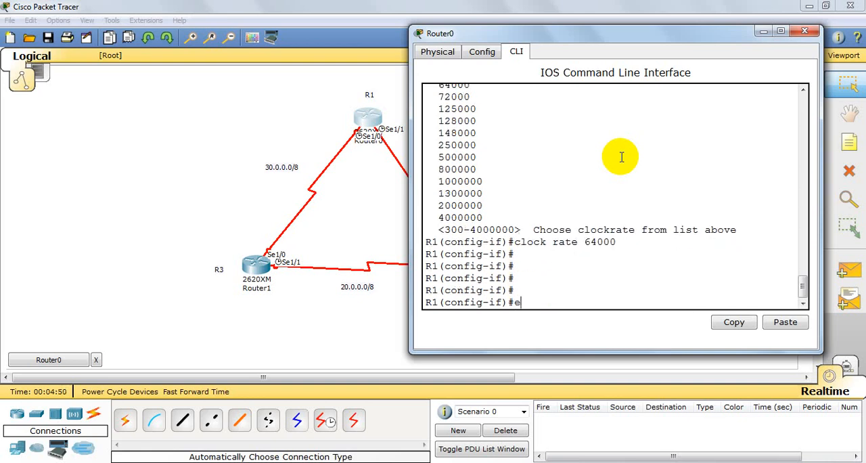
type("x")
key("Return")
key("Return")
key("Return")
key("Return")
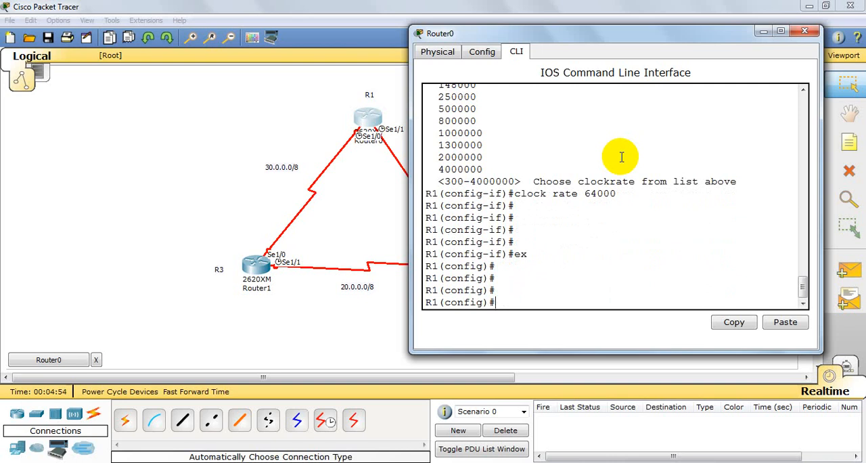
type("int")
key("Tab")
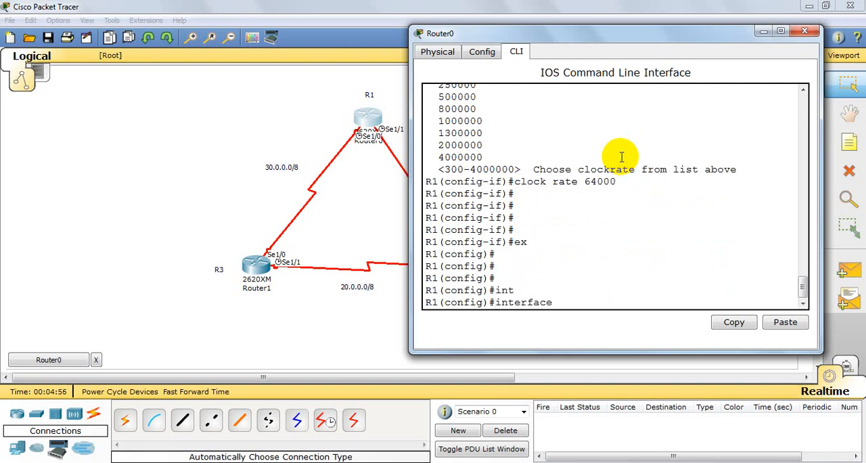
type("s1/0")
key("Return")
key("Return")
key("Return")
Step: Assign IP address 30.0.0.2 with subnet mask 255.0.0.0 to R1's interface s1/0
type("ip add")
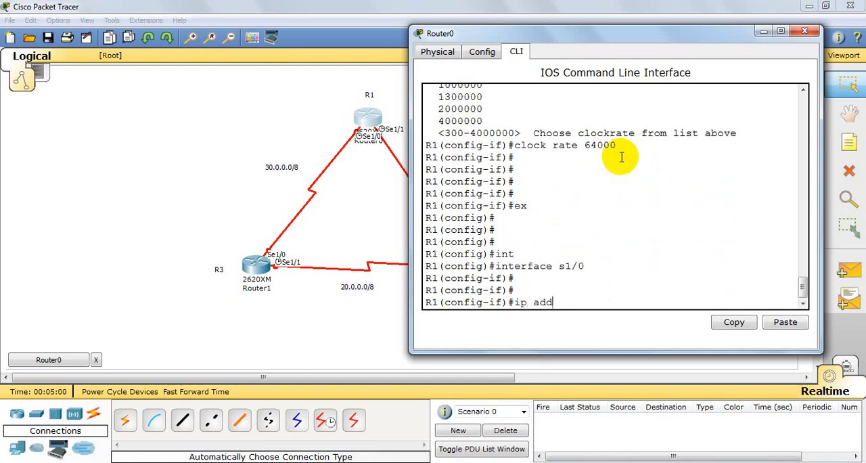
key("Tab")
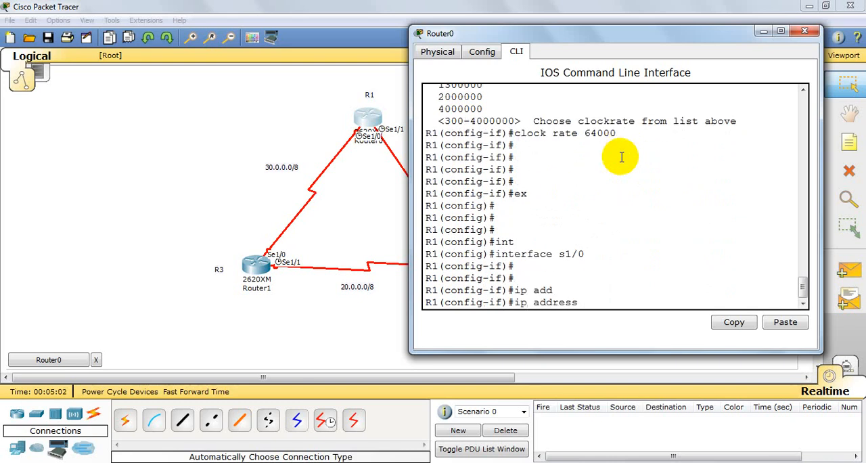
type("30.0.")
key("Return")
type("0")
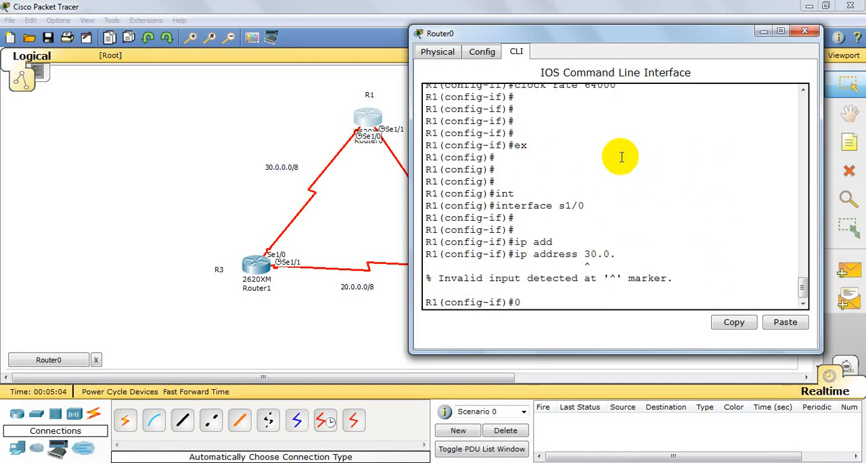
key("Up")
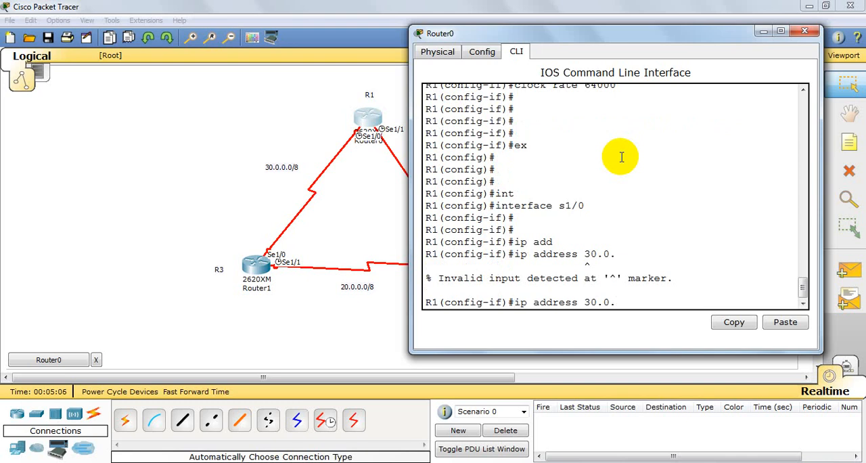
type("0.2 255.0.0.")
type("0")
key("Return")
key("Return")
key("Return")
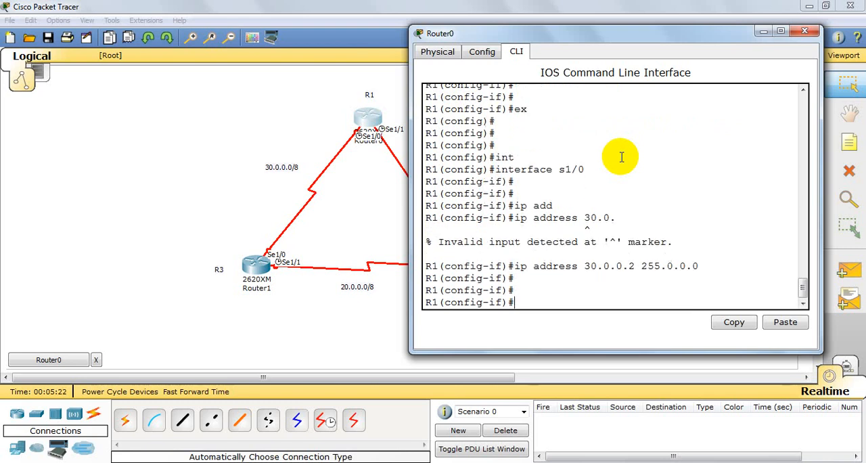
Step: Enable serial interface s1/0 on R1 with no shutdown
type("no sh")
key("Tab")
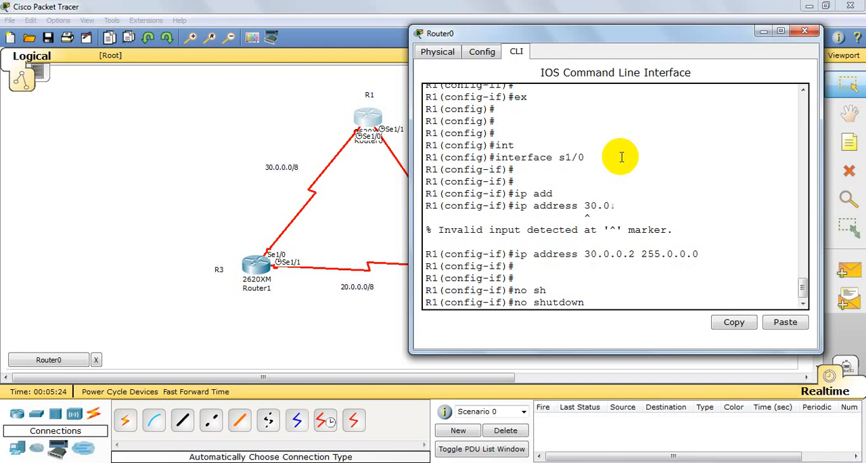
key("Return")
key("Return")
key("Return")
key("Return")
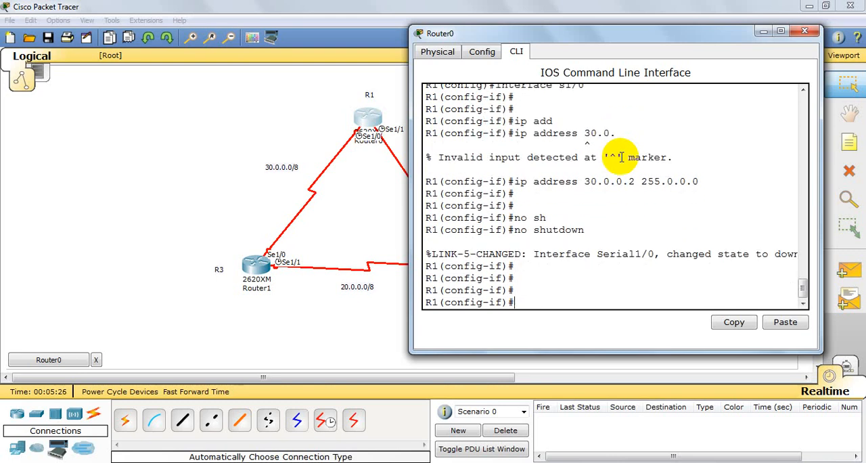
Step: Set the clock rate of R1's interface s1/0 to 64000 and exit to global configuration mode
type("clock rate 64000")
key("Return")
key("Return")
key("Return")
key("Return")
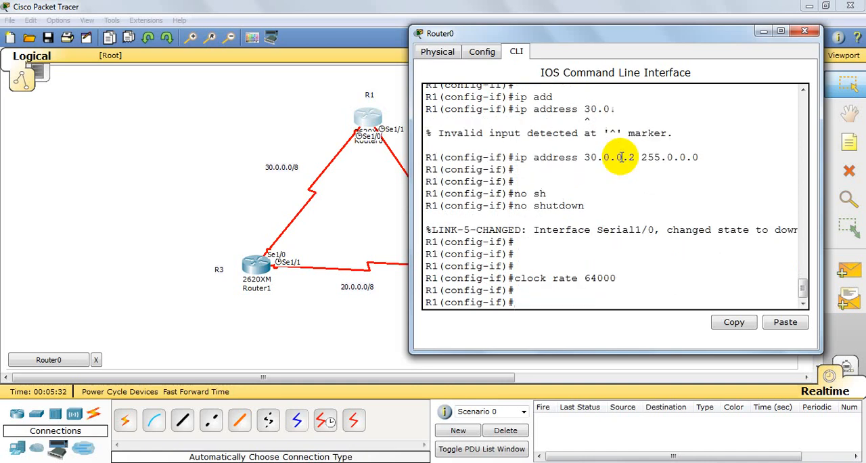
type("ex")
key("Return")
key("Return")
key("Return")
key("Return")
key("Return")
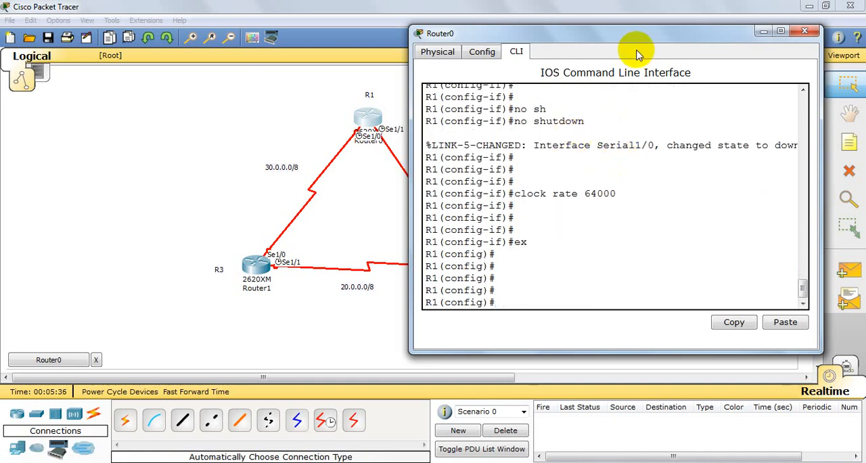
Step: Close R1's window, open the command line of Router2 and decline its initial configuration dialog
left_click(815, 32)
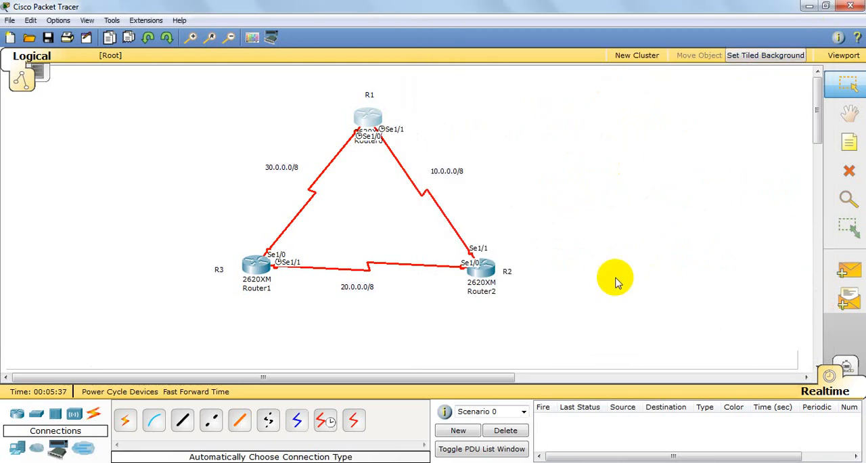
left_click(488, 263)
left_click_drag(311, 35, 583, 15)
left_click(395, 35)
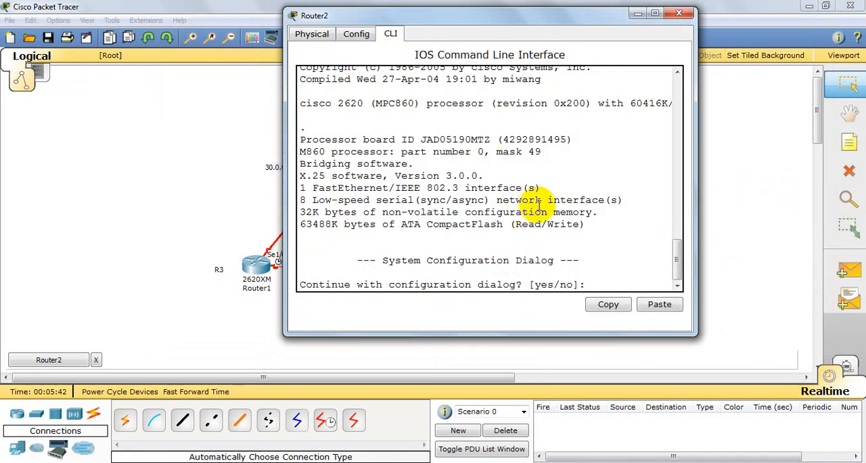
type("n")
key("Return")
key("Return")
key("Return")
key("Return")
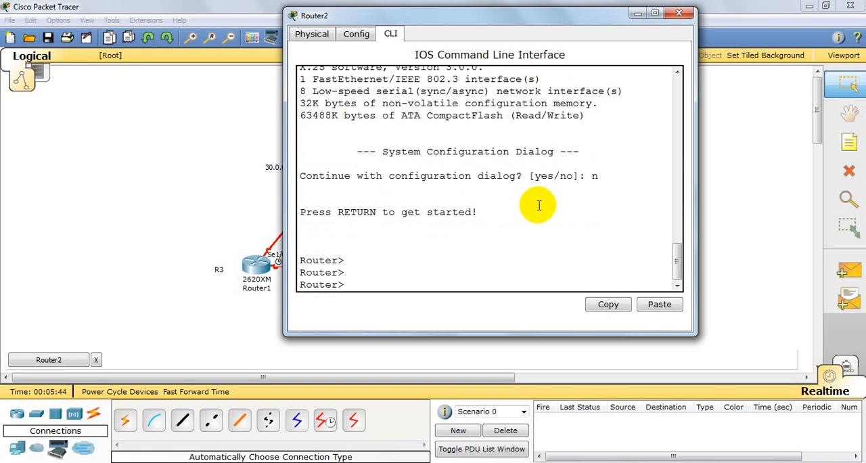
Step: Enter privileged mode on Router2 with enable and go into global configuration mode with config t
type("en")
key("Tab")
key("Return")
key("Return")
type("config t")
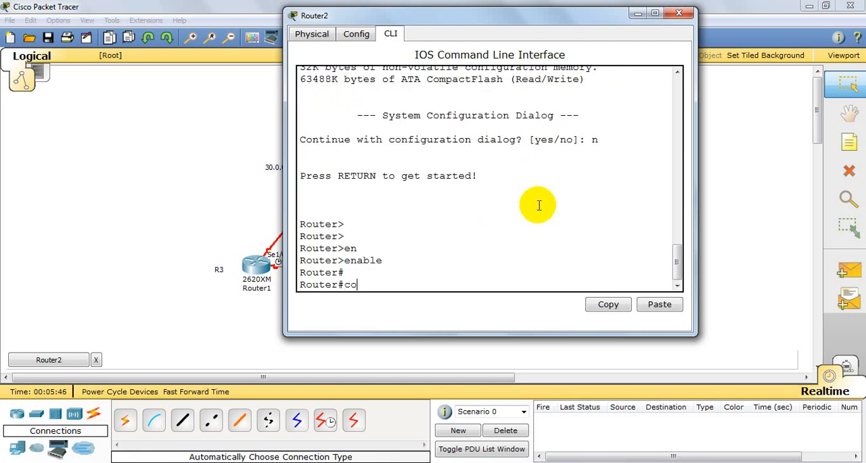
key("Return")
key("Return")
key("Return")
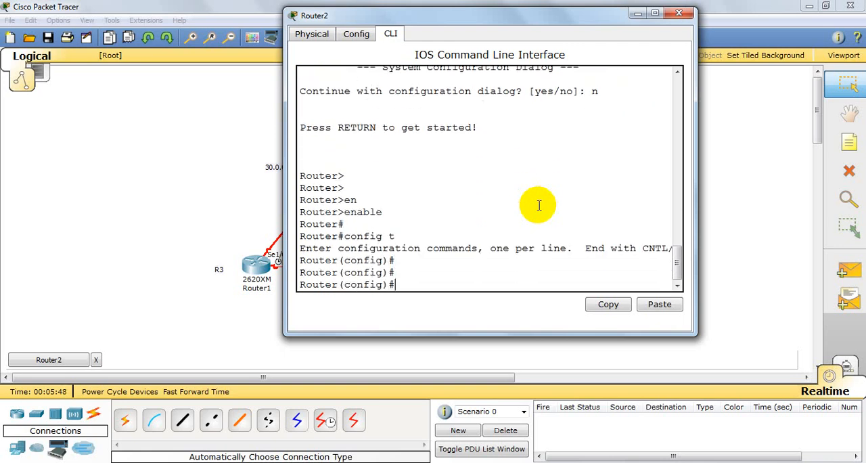
Step: Set the hostname of Router2 to R2
type("in")
key("BackSpace")
key("BackSpace")
type("ho")
key("Tab")
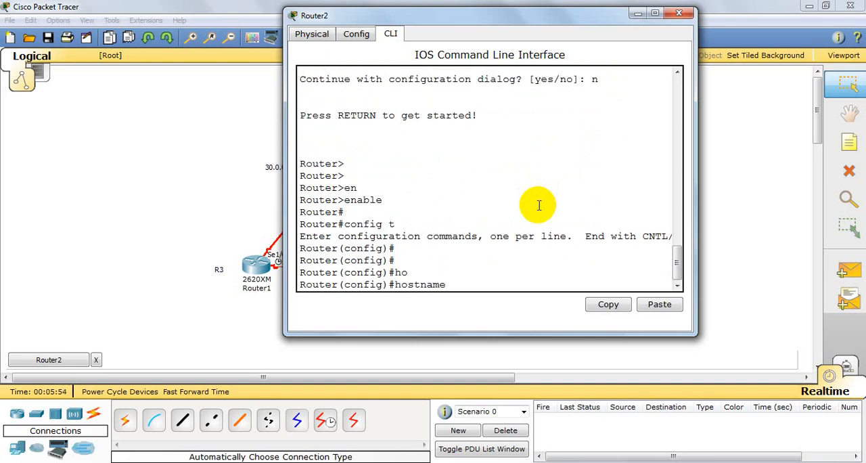
type("R2")
key("Return")
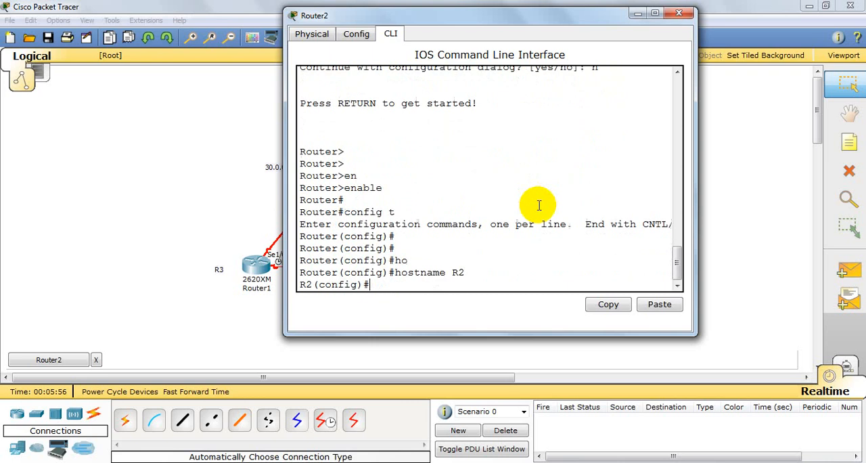
key("Return")
key("Return")
Step: Enter configuration of serial interface s1/1 on R2
type("int")
key("Tab")
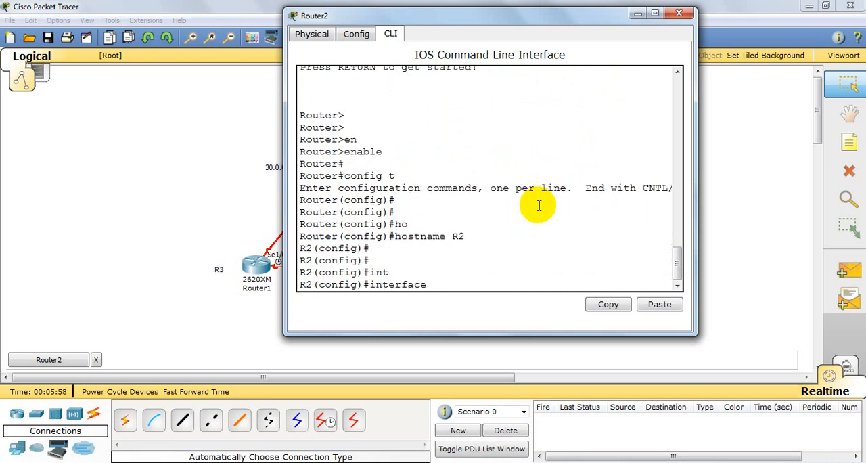
type("s1/1")
key("Return")
key("Return")
key("Return")
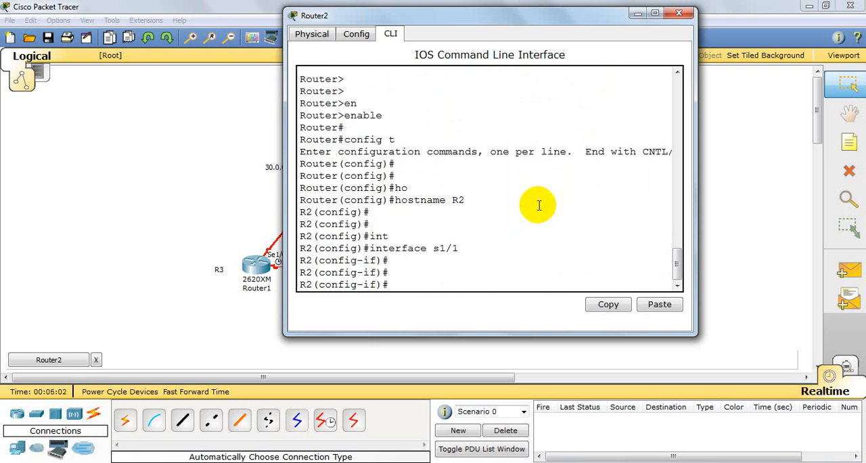
Step: Move R2's window off the topology and assign interface s1/1 IP address 10.0.0.2 with subnet mask 255.0.0.0
left_click_drag(527, 16, 733, 58)
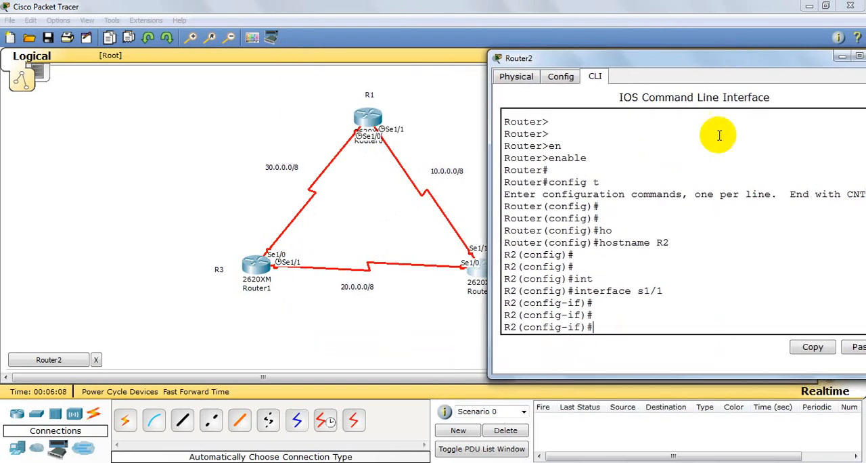
type("ip add")
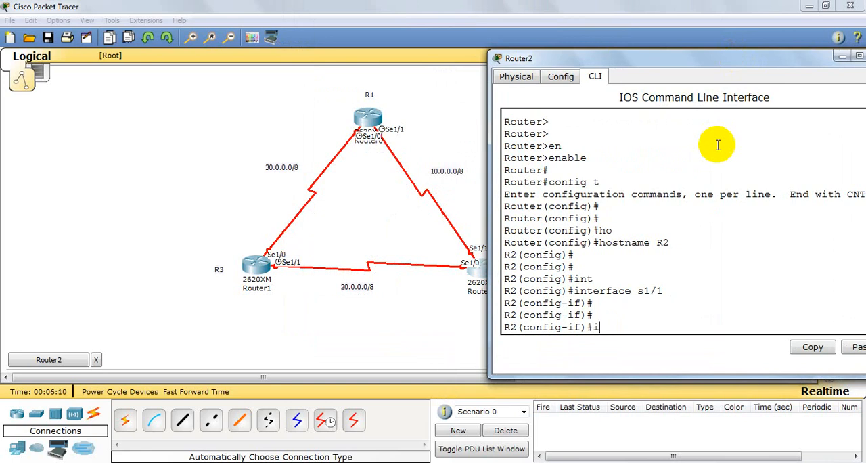
key("Tab")
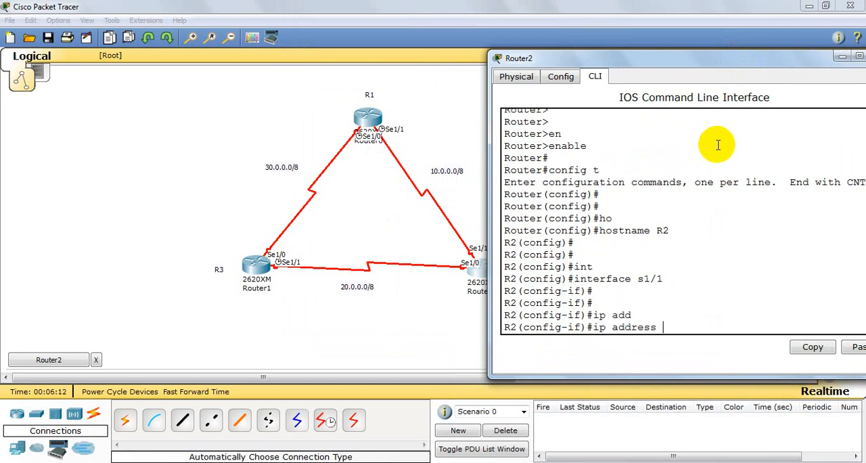
type("10.0.0.2 255.0.0.0")
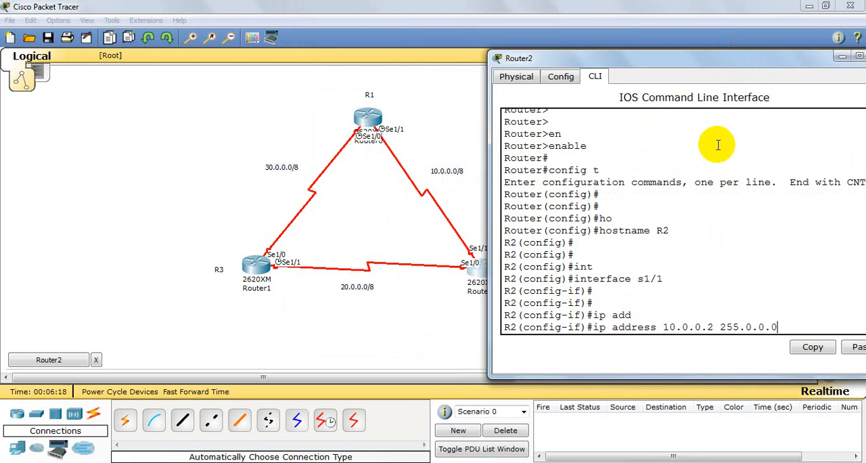
key("Return")
key("Return")
key("Return")
Step: Enable serial interface s1/1 on R2 with no shutdown
type("no")
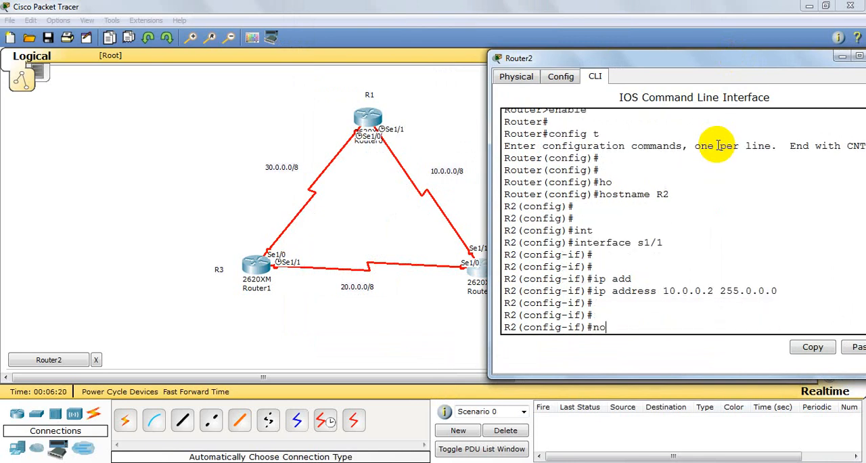
type(" sh")
key("Tab")
key("Return")
key("Return")
key("Return")
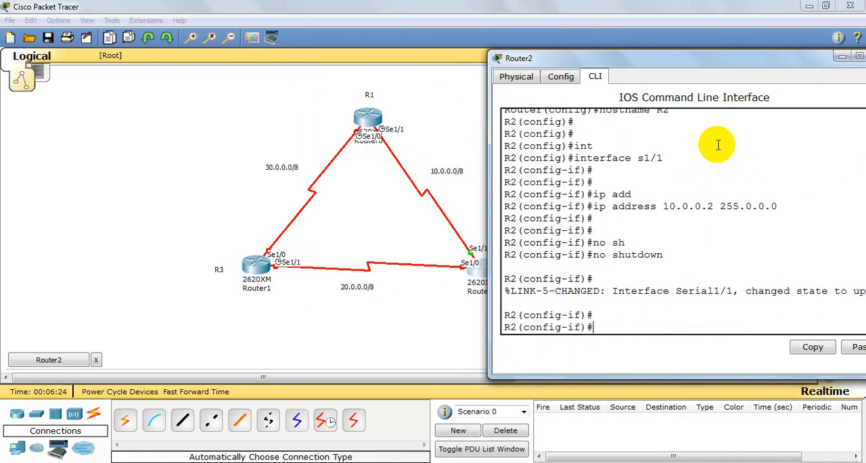
Step: Exit the s1/1 configuration on R2 and enter configuration of interface s1/0
type("ex")
key("Return")
key("Return")
key("Return")
type("int")
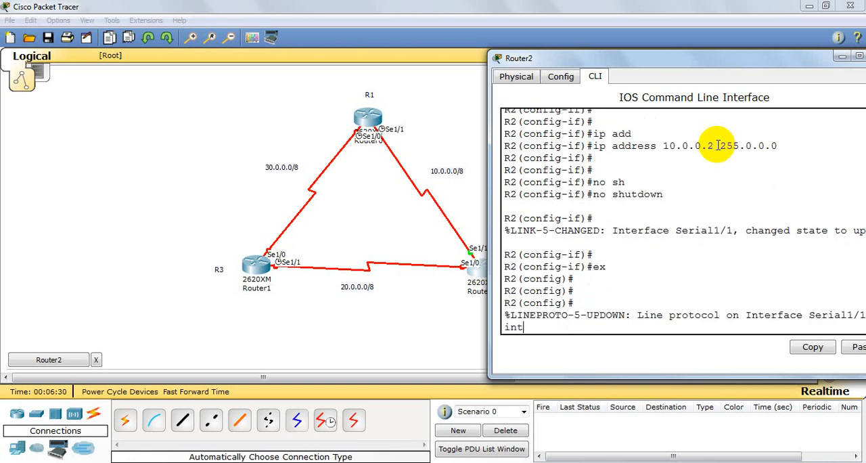
key("Tab")
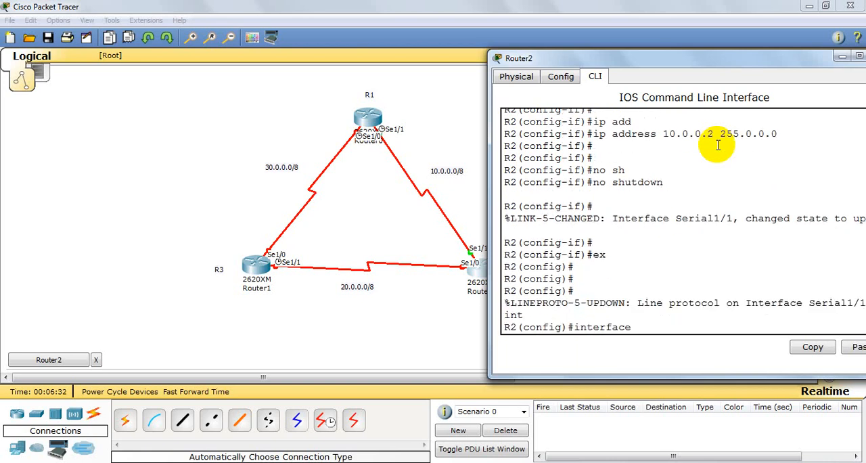
type("s1/0")
key("Return")
key("Return")
key("Return")
key("Return")
key("Return")
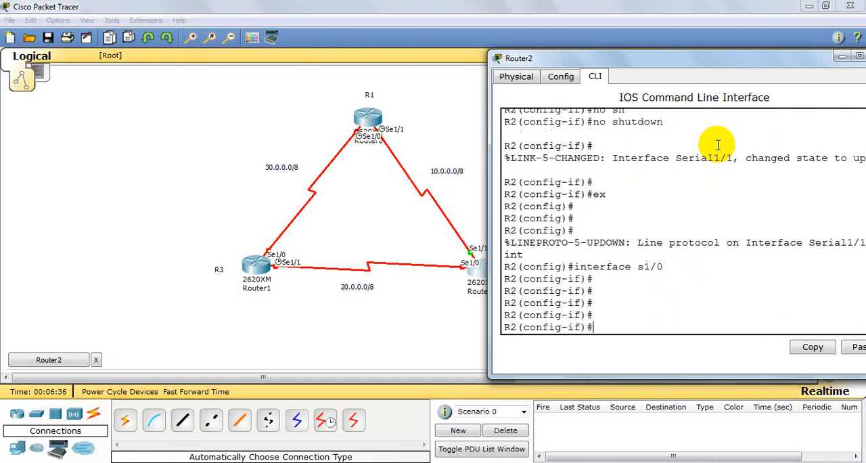
Step: Assign IP address 20.0.0.1 with subnet mask 255.0.0.0 to R2's interface s1/0
type("i")
type("ip add")
key("Tab")
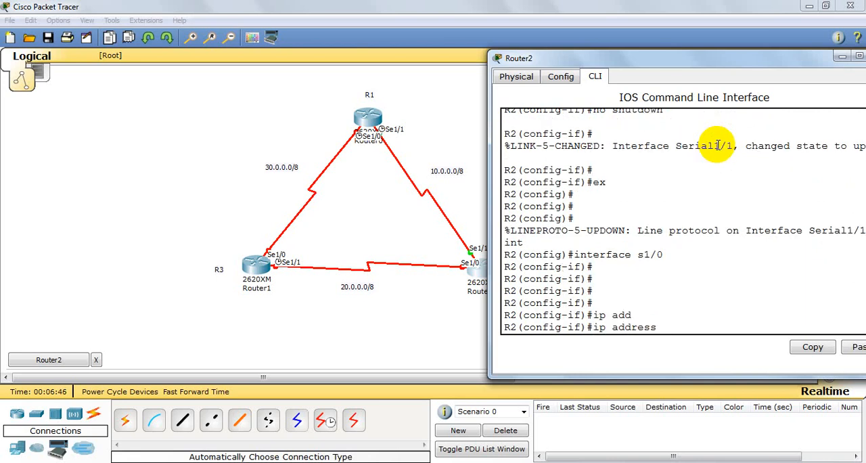
type("20.0.0.1 255.0.0.0")
key("BackSpace")
type(".0")
key("Return")
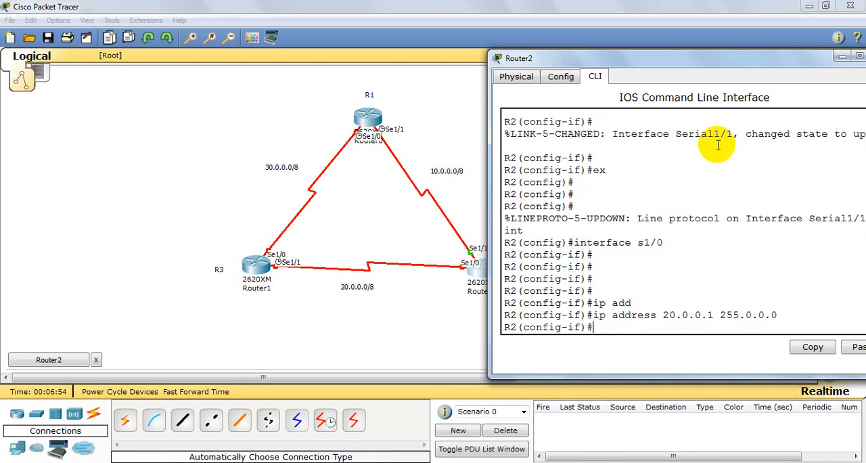
Step: Enable serial interface s1/0 on R2 with no shutdown
type("no sh")
key("Tab")
key("Return")
key("Return")
key("Return")
key("Return")
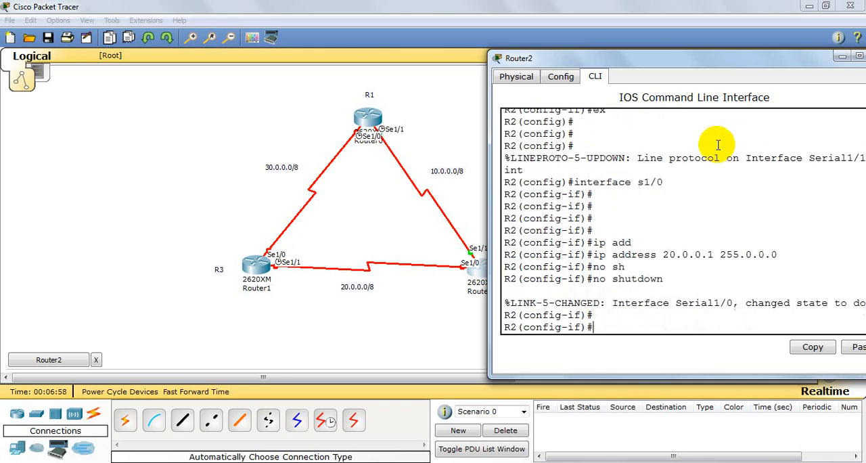
key("Return")
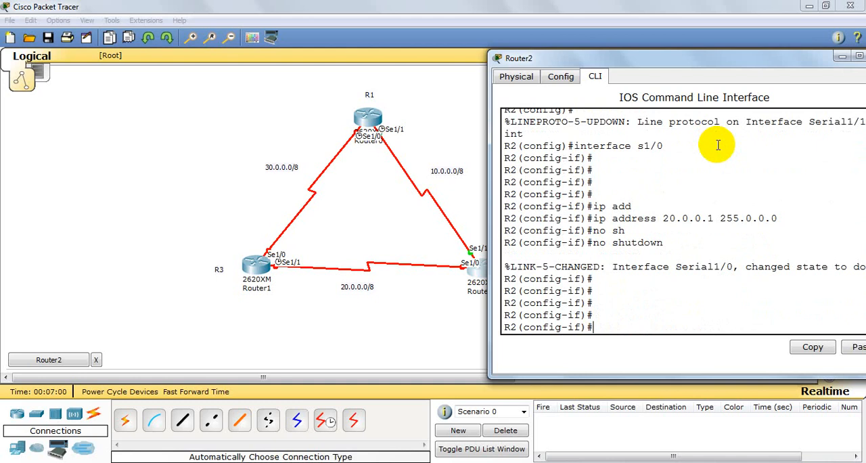
Step: Exit the s1/0 interface configuration on R2 and close the router's window
type("ex")
key("Return")
key("Return")
key("Return")
key("Return")
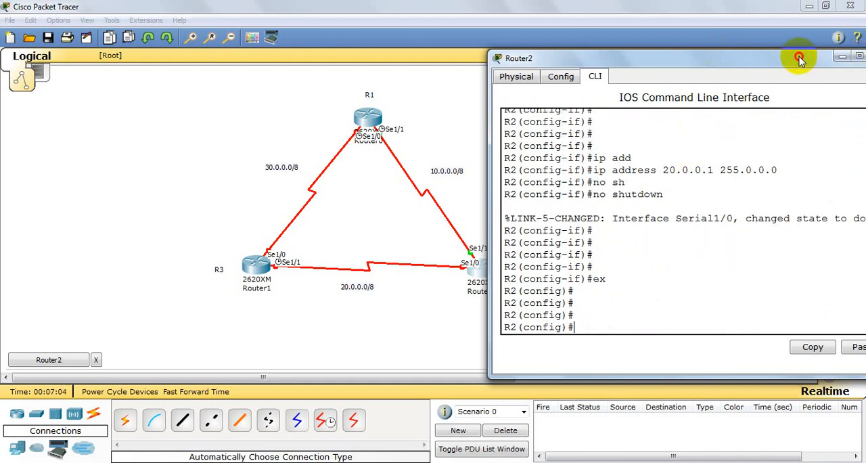
left_click_drag(796, 57, 684, 58)
left_click(772, 57)
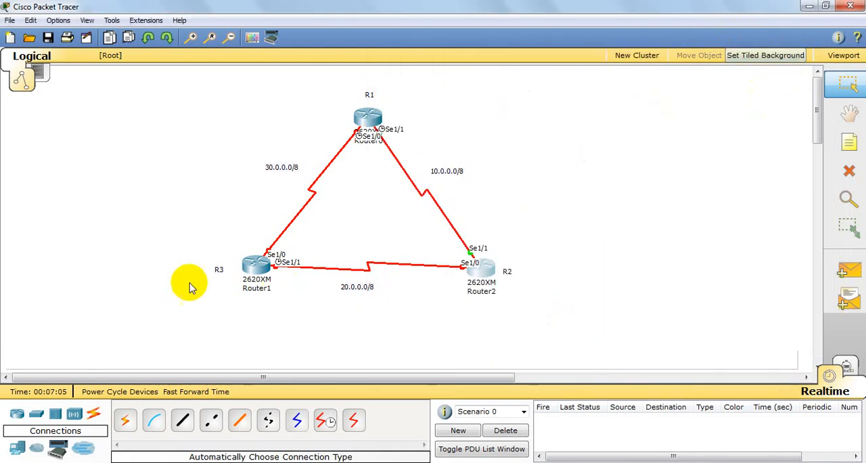
Step: Open the command line of router R3 and decline the initial configuration dialog
left_click(254, 265)
left_click_drag(282, 91, 566, 53)
left_click(470, 69)
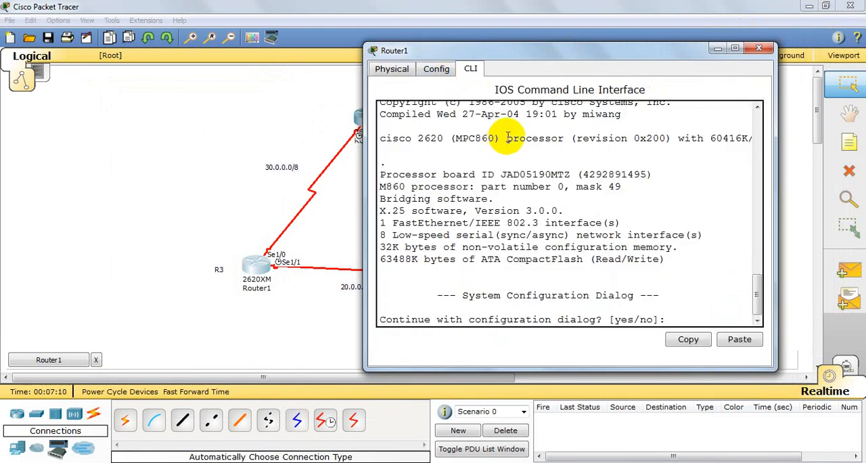
type("n")
key("Return")
key("Return")
key("Return")
key("Return")
Step: Enable privileged mode on R3 and enter global configuration mode
type("en")
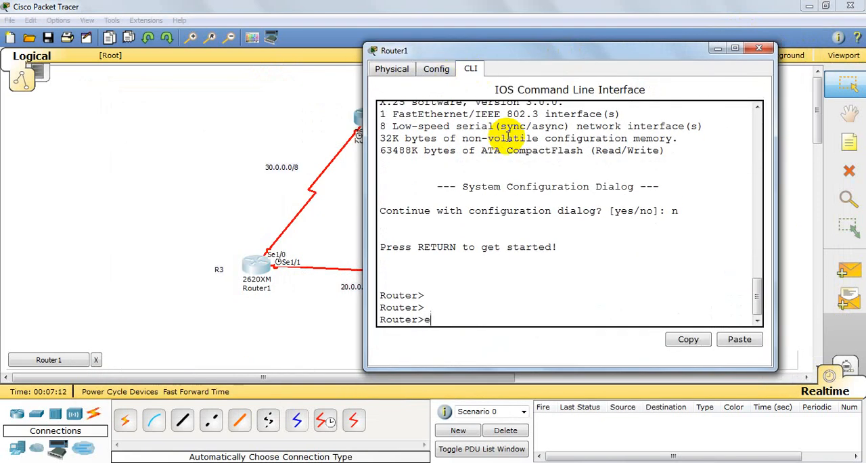
key("Tab")
key("Return")
key("Return")
key("Return")
type("config t")
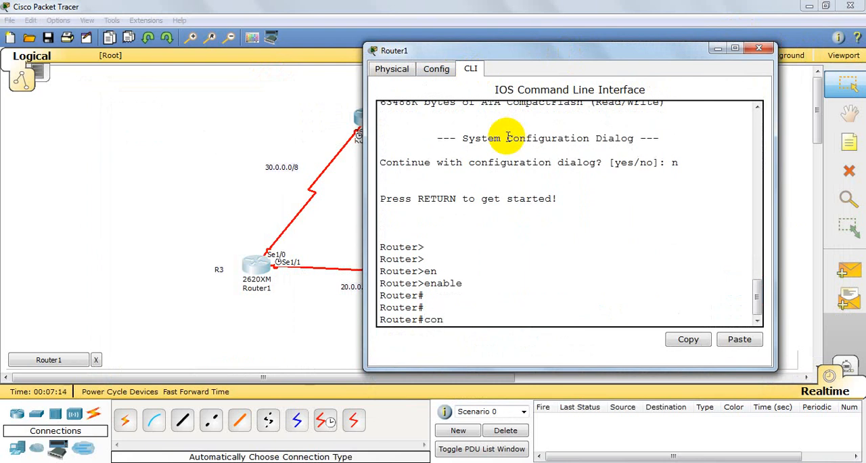
key("Return")
key("Return")
key("Return")
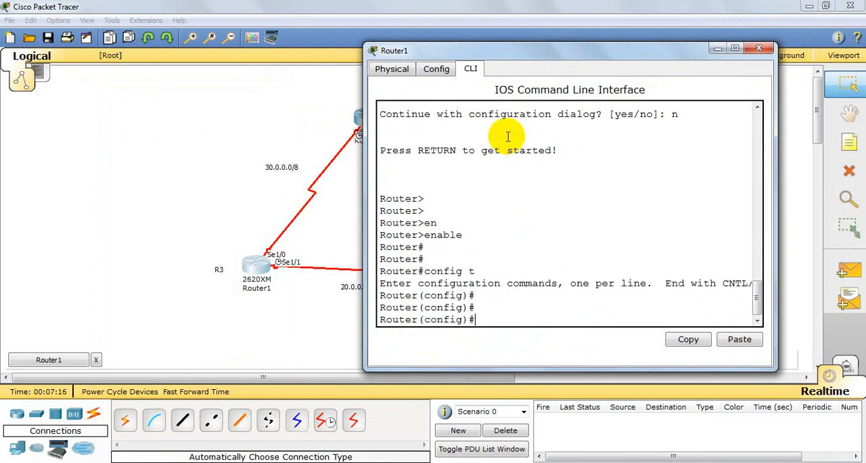
Step: Set the hostname of the router at the R3 label to R3
type("ho")
key("Tab")
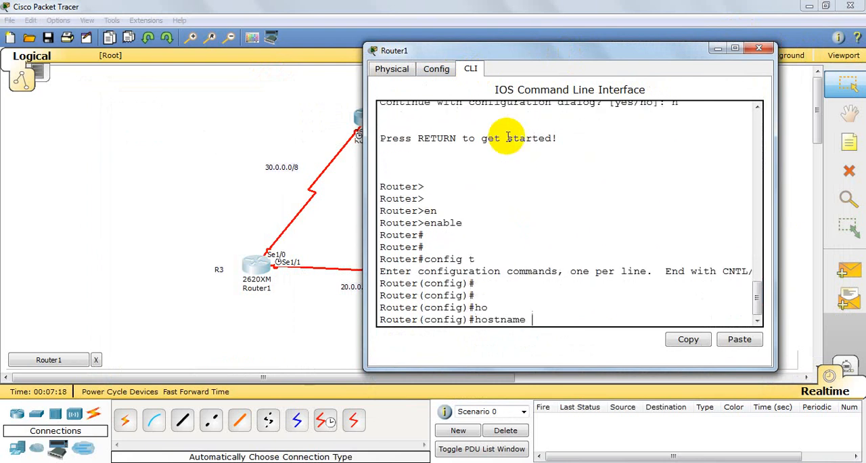
type("R3")
key("Return")
key("Return")
key("Return")
key("Return")
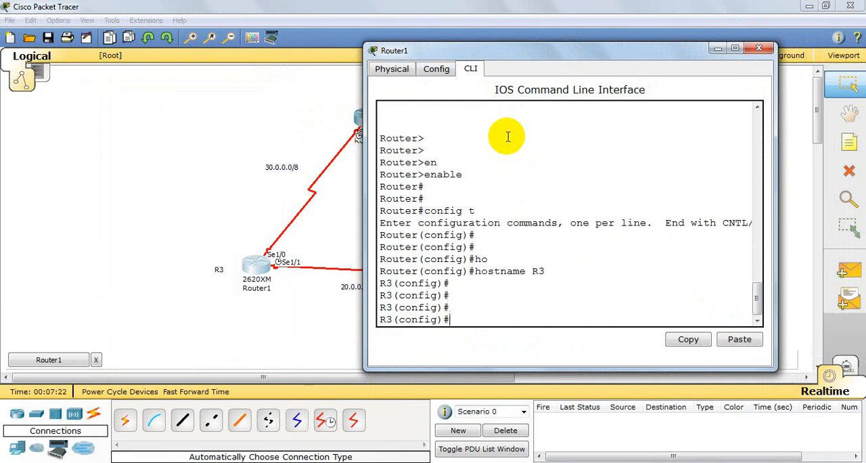
Step: Enter configuration of serial interface s1/1 on R3
type("int")
key("Tab")
type("s")
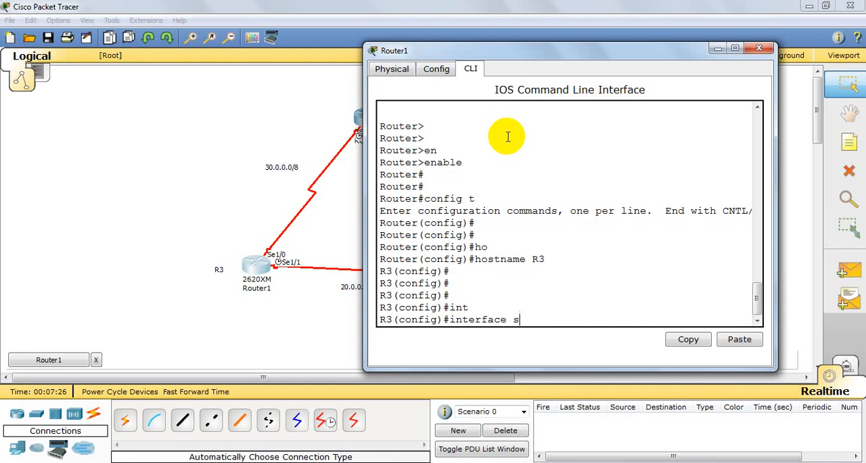
type("1/1")
key("Return")
key("Return")
key("Return")
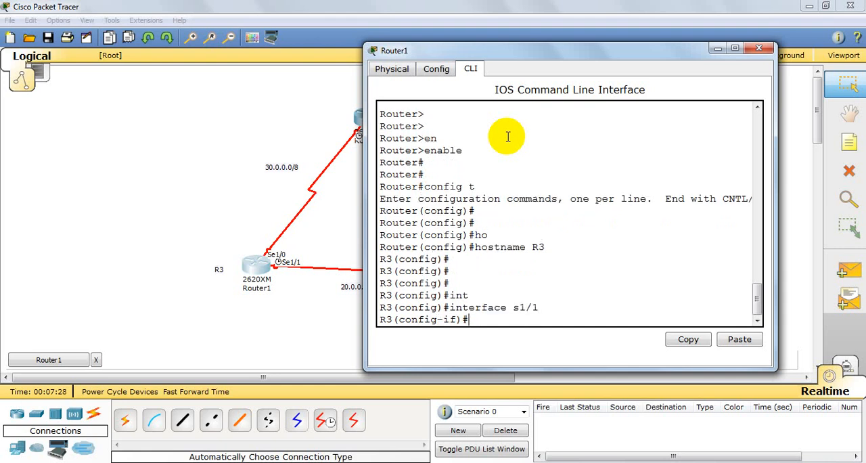
Step: Assign IP address 20.0.0.2 with subnet mask 255.0.0.0 to R3's interface s1/1
type("ip ad")
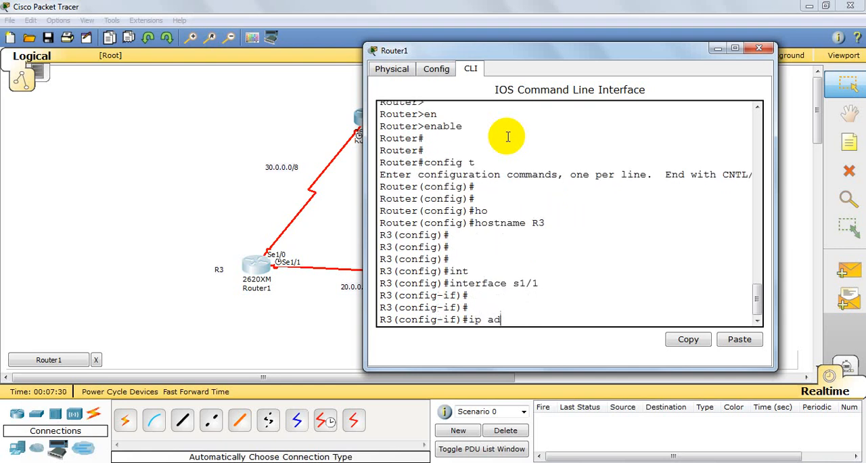
key("Tab")
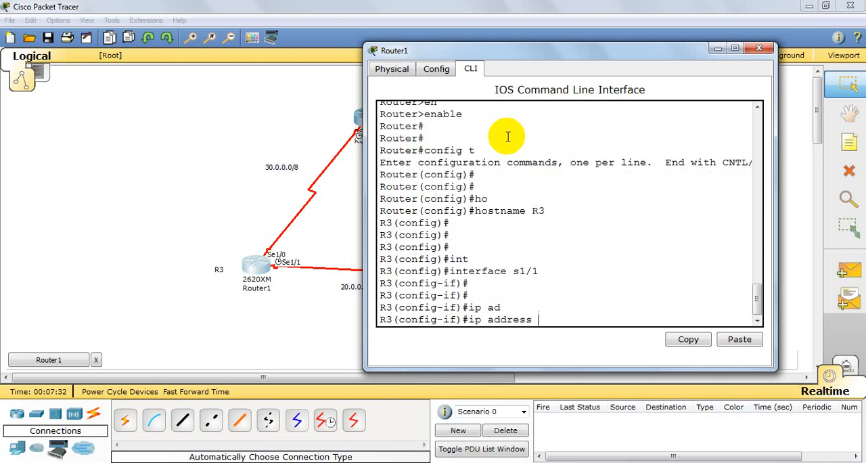
type("20.0.0.2 255.0.0.0")
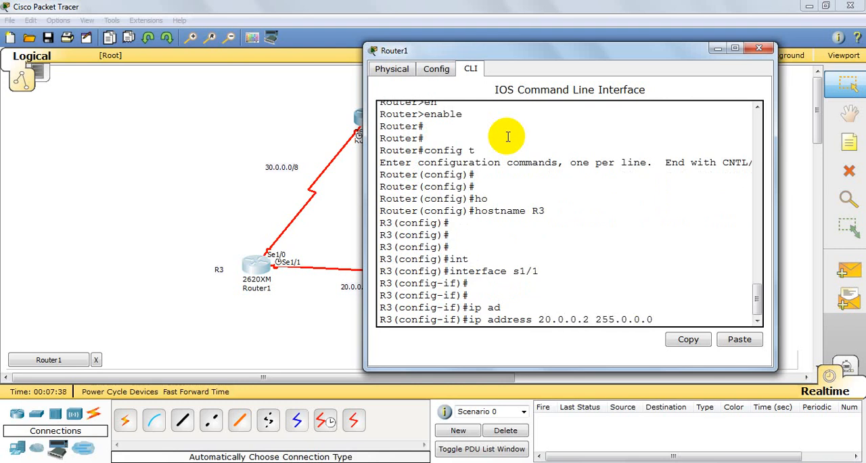
key("Return")
key("Return")
key("Return")
Step: Enable serial interface s1/1 on R3 with no shutdown
type("no sh")
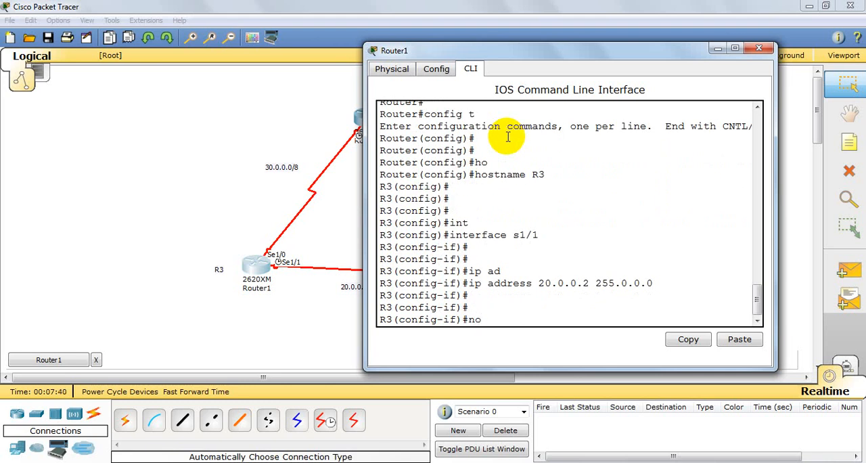
key("Tab")
key("Return")
key("Return")
key("Return")
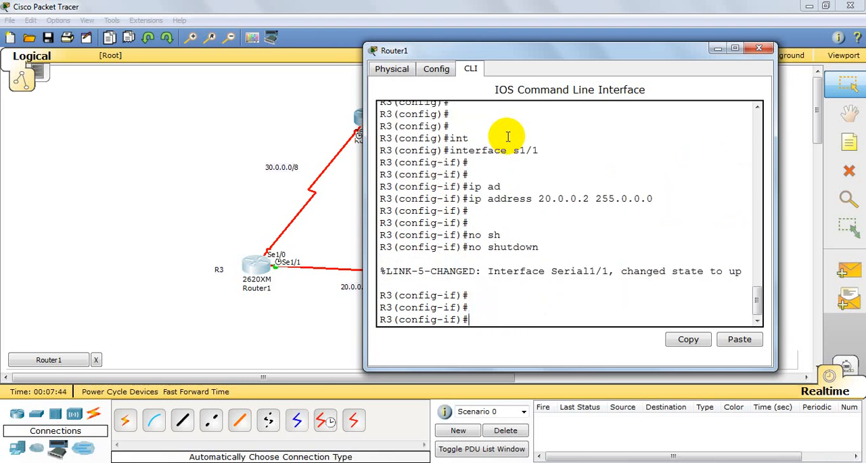
Step: Set the clock rate of R3's interface s1/1 to 64000
type("clock rate 64000")
key("Return")
key("Return")
key("Return")
key("Return")
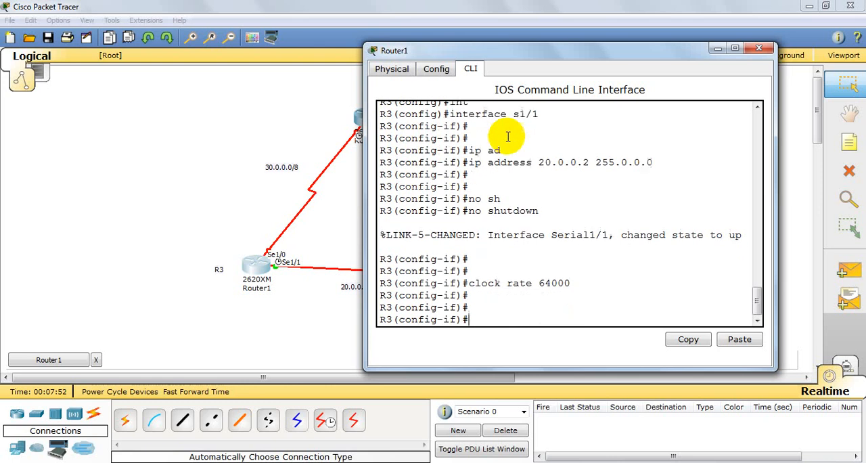
Step: Exit the s1/1 interface configuration on R3 to return to global configuration mode
type("ex")
key("Return")
key("Return")
key("Return")
key("Return")
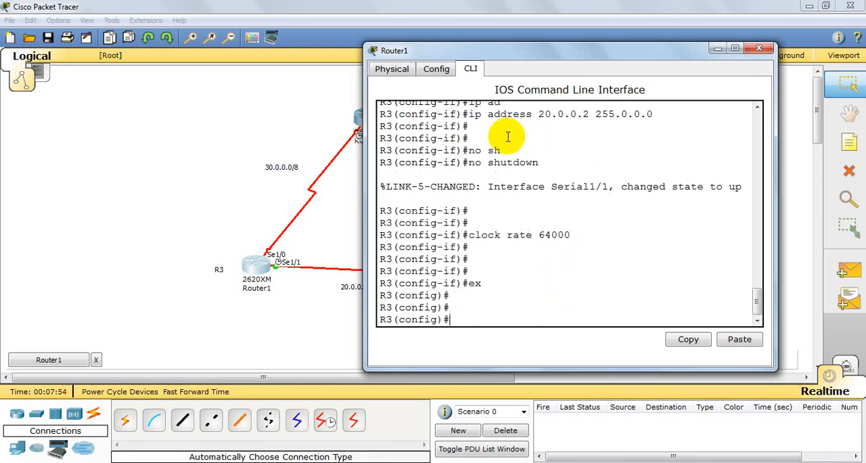
type("int")
key("Tab")
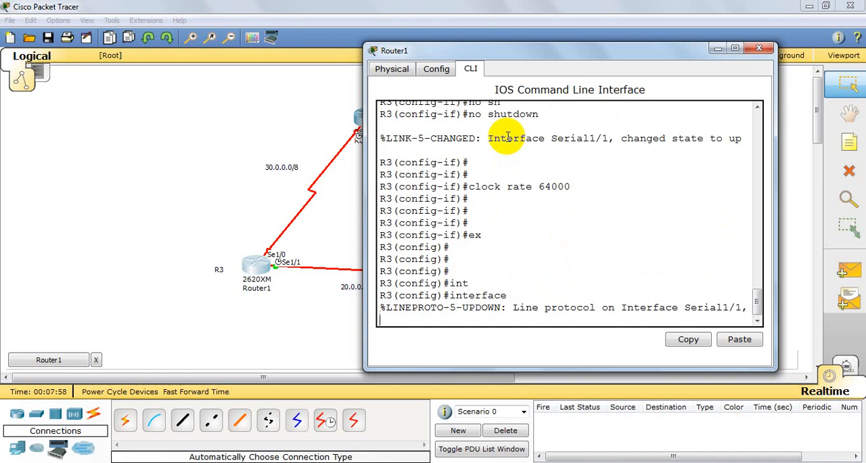
key("Return")
key("Return")
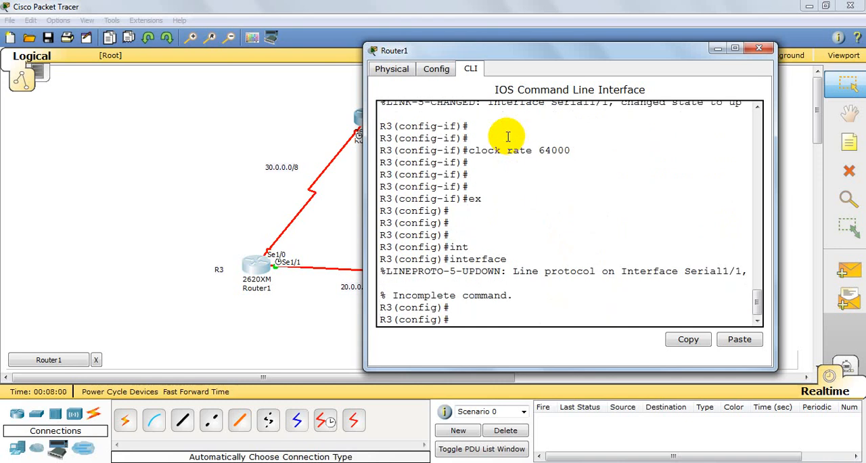
Step: Enter configuration of serial interface s1/0 on R3
type("int")
key("Tab")
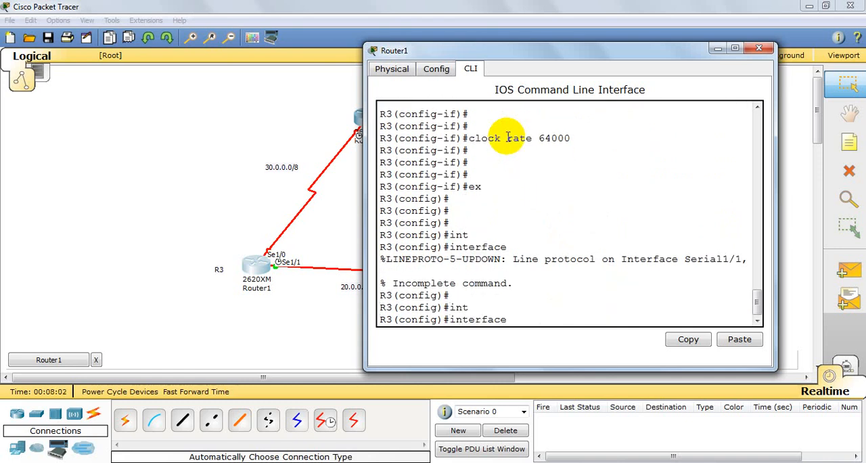
type("s1/0")
key("Return")
key("Return")
key("Return")
key("Return")
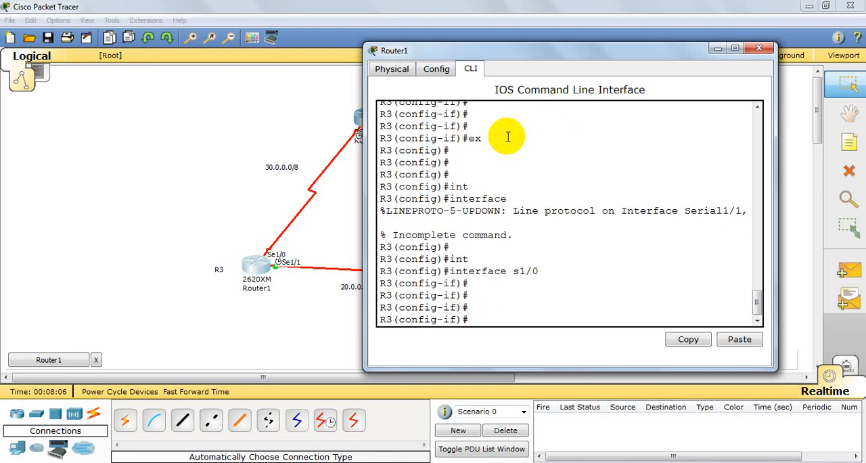
Step: Assign IP address 30.0.0.1 with subnet mask 255.0.0.0 to R3's interface s1/0
type("ip add")
key("Tab")
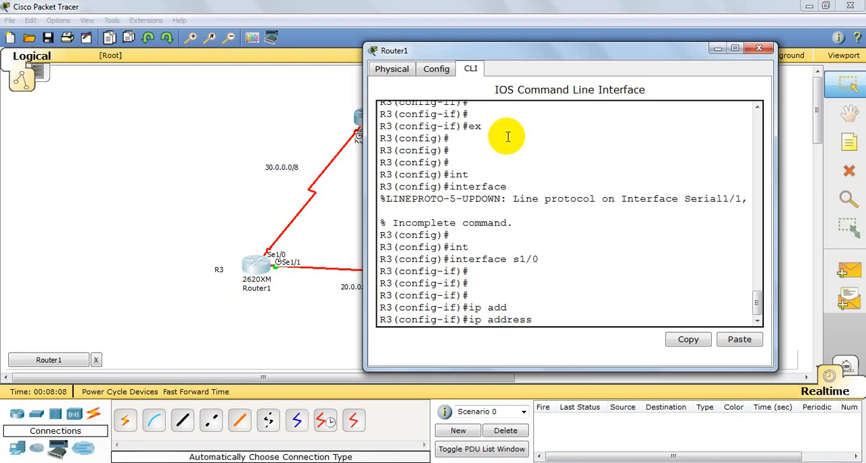
type("30.0.0.1 255.0.0.")
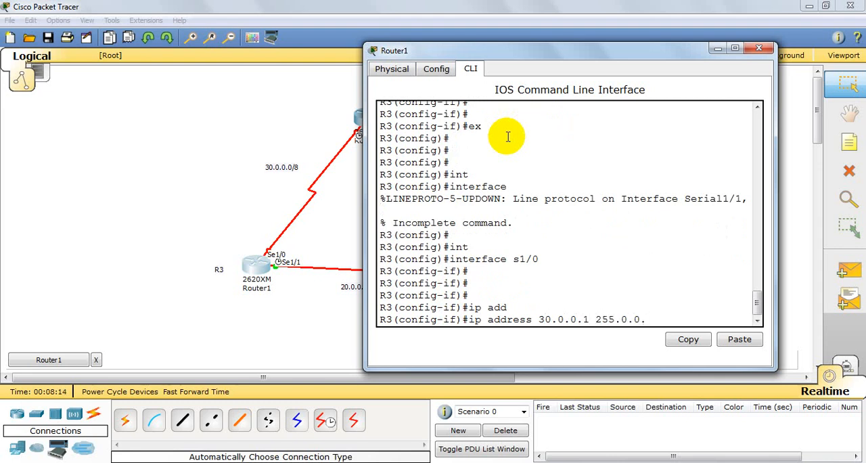
type("0")
key("Return")
key("Return")
Step: Enable serial interface s1/0 on R3 with no shutdown
type("n")
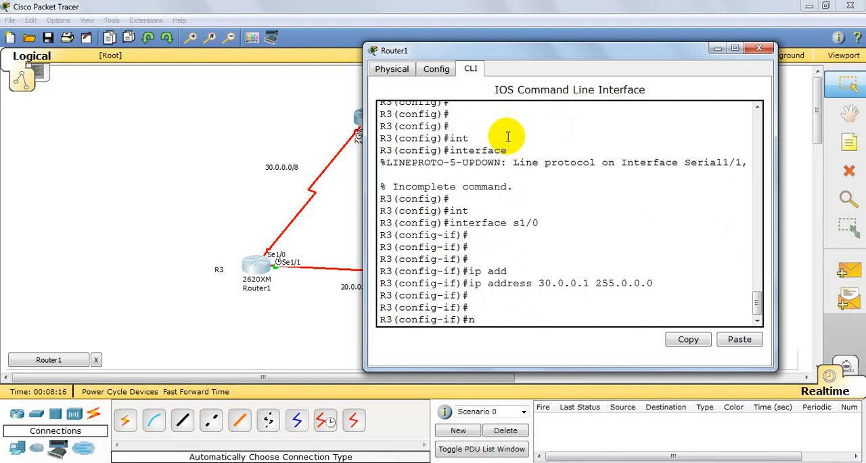
type("o sh")
key("Tab")
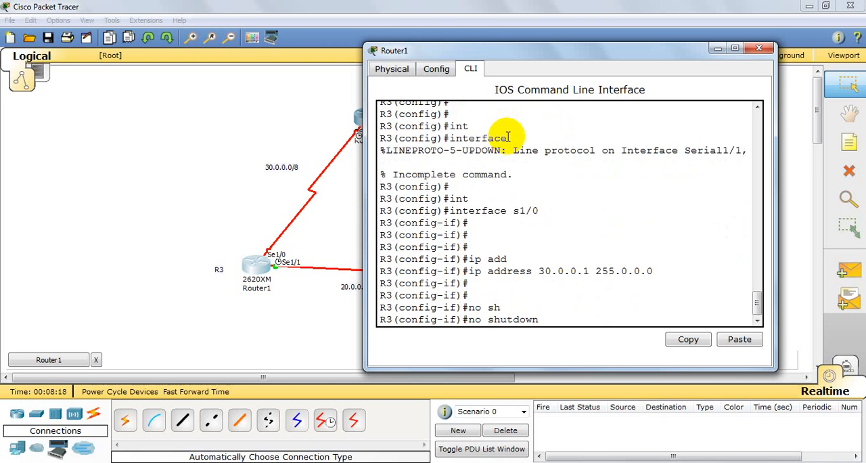
key("Return")
key("Return")
key("Return")
Step: Exit the s1/0 interface configuration on R3 and close the router's window
key("Return")
key("Return")
type("ex")
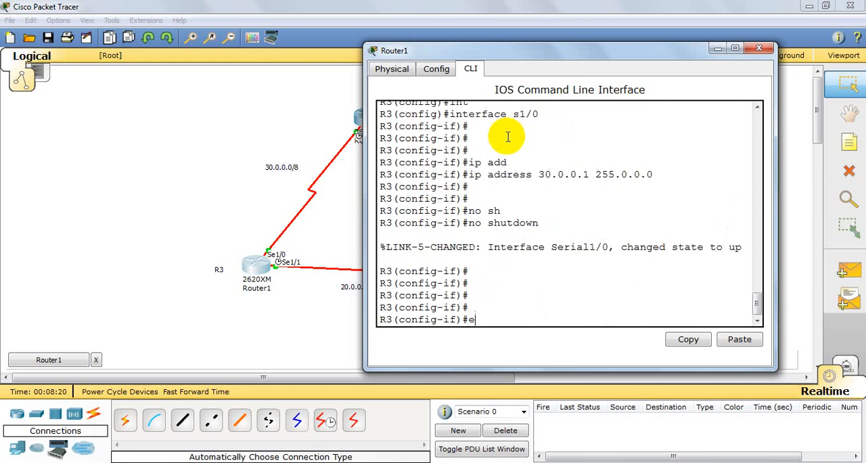
key("Return")
key("Return")
key("Return")
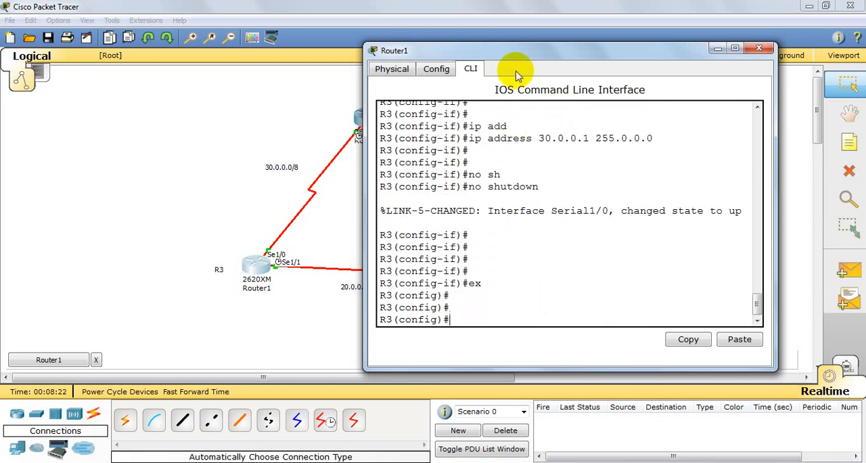
left_click(760, 49)
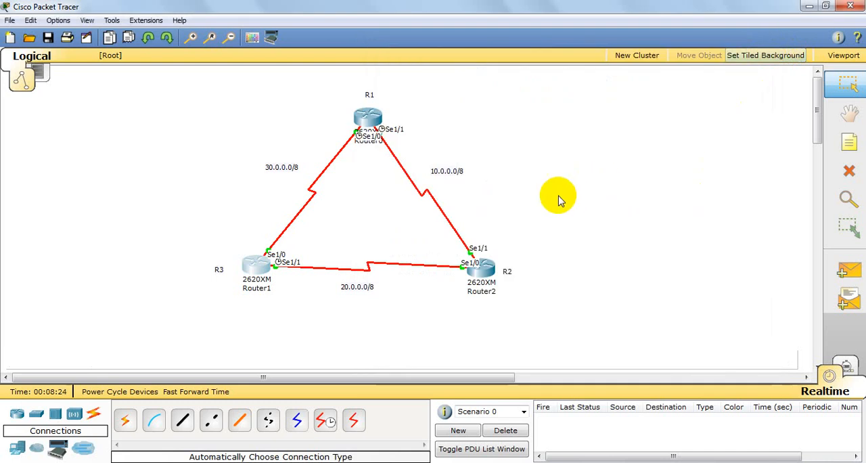
Step: Open the command line of router R1 and exit global configuration to privileged mode
left_click(372, 114)
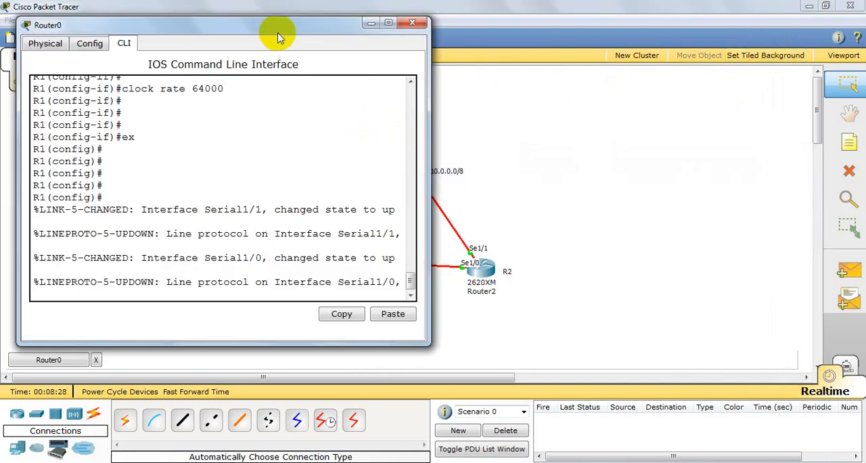
left_click_drag(277, 29, 482, 27)
key("Return")
key("Return")
key("Return")
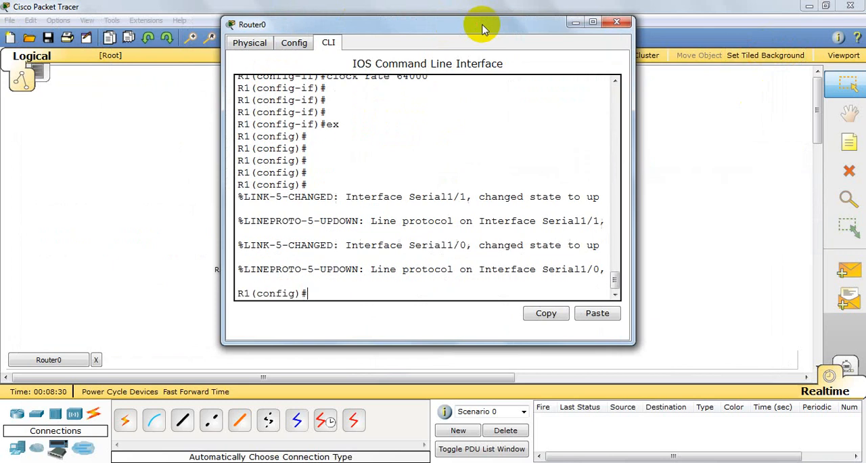
type("ex")
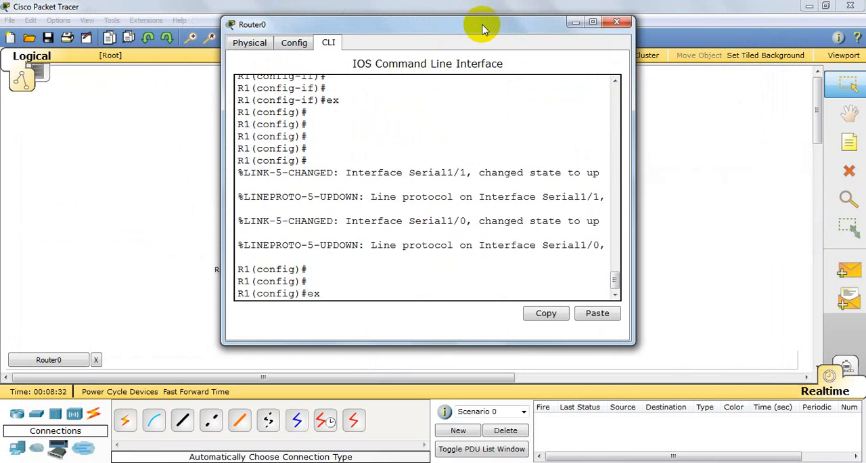
key("Return")
key("Return")
key("Return")
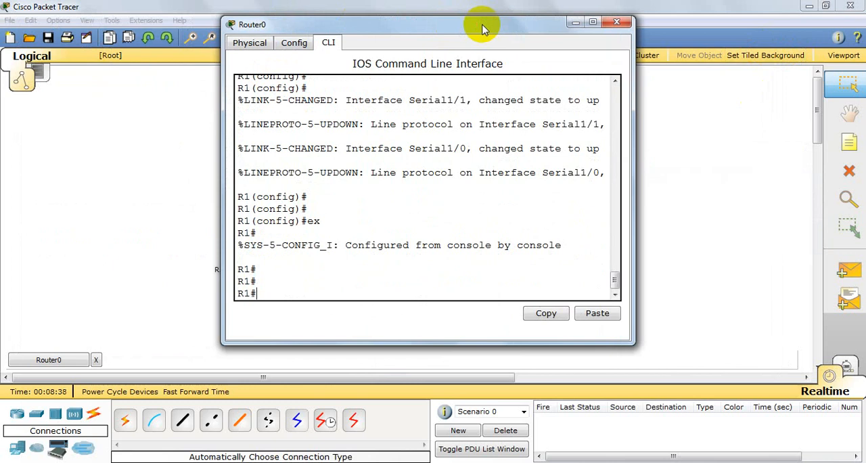
Step: Display R1's routing table with show ip route, review it beside the topology, and close the router's window
type("show ip route")
key("Return")
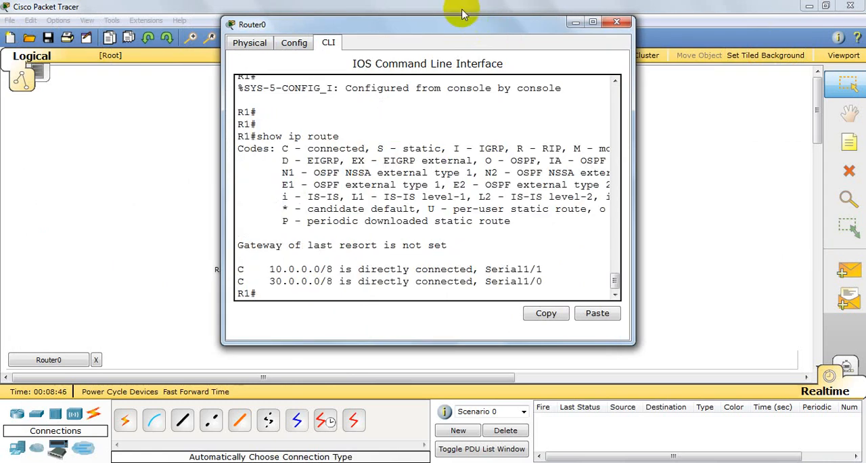
left_click_drag(465, 25, 659, 66)
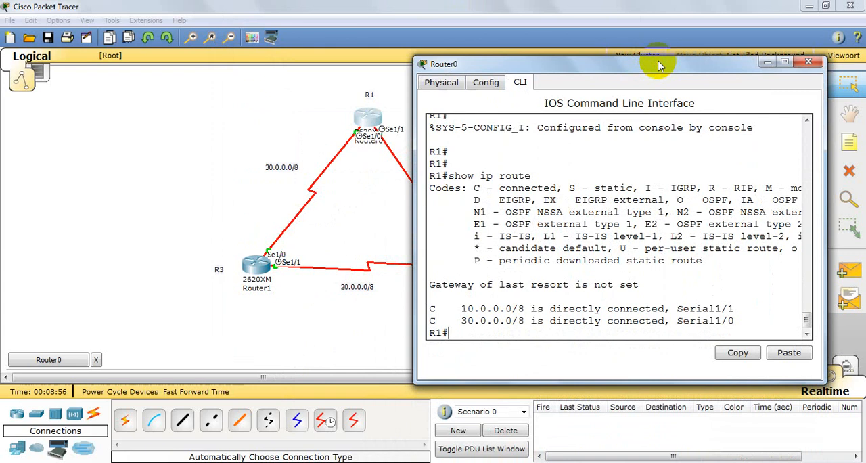
left_click(809, 63)
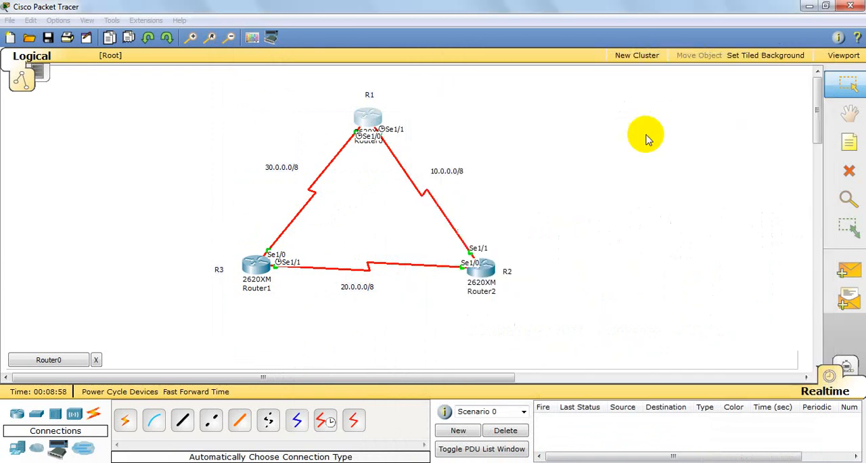
Step: Open the command line of router R2 and exit global configuration to privileged mode
left_click(486, 283)
key("Return")
key("Return")
key("Return")
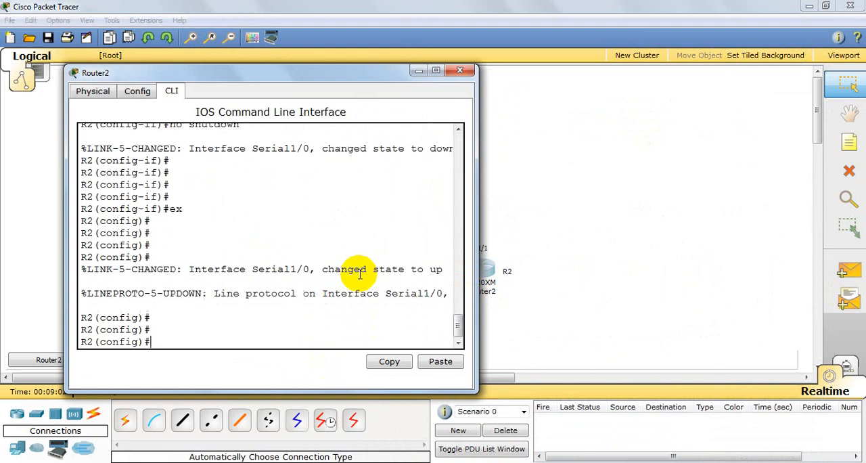
type("ex")
key("Return")
key("Return")
key("Return")
key("Return")
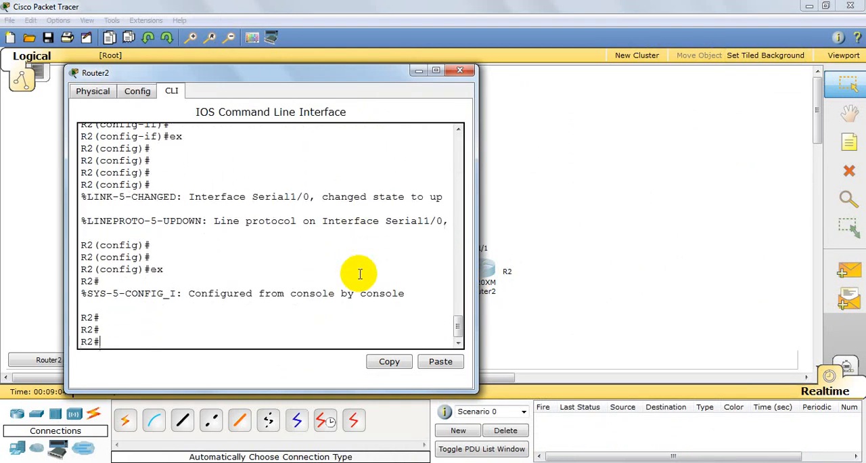
Step: Display R2's routing table with show ip route, review it beside the topology, and close the router's window
type("show ip route")
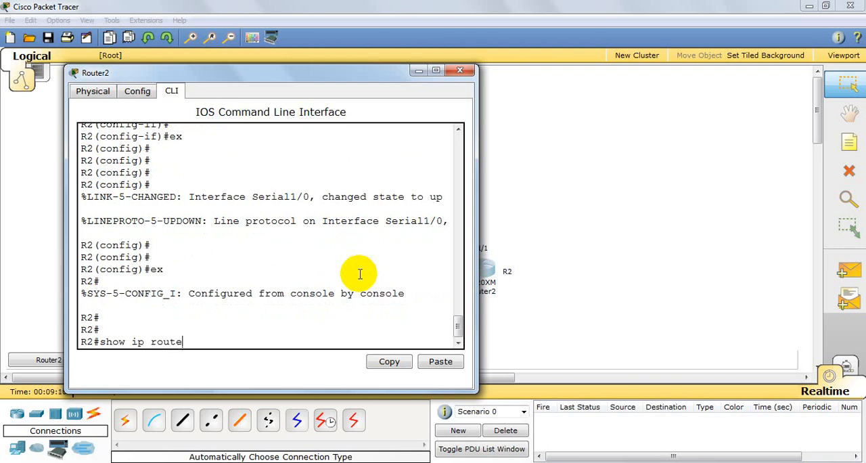
key("Return")
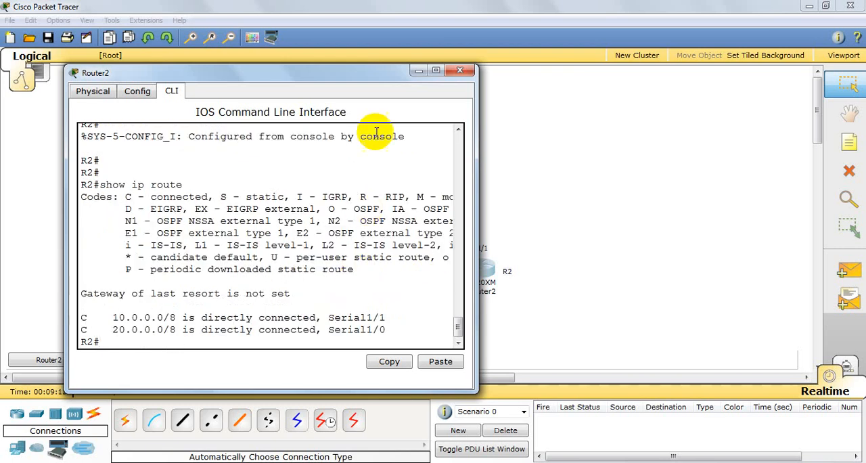
left_click_drag(367, 76, 538, 100)
left_click_drag(735, 63, 676, 48)
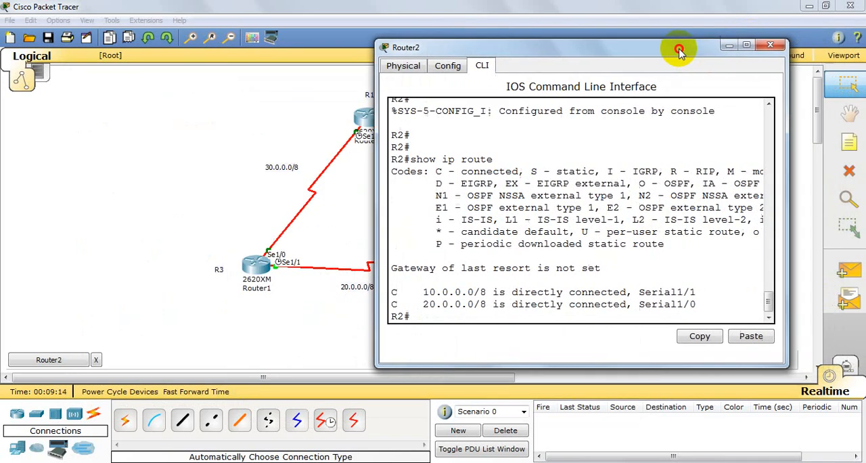
left_click(770, 46)
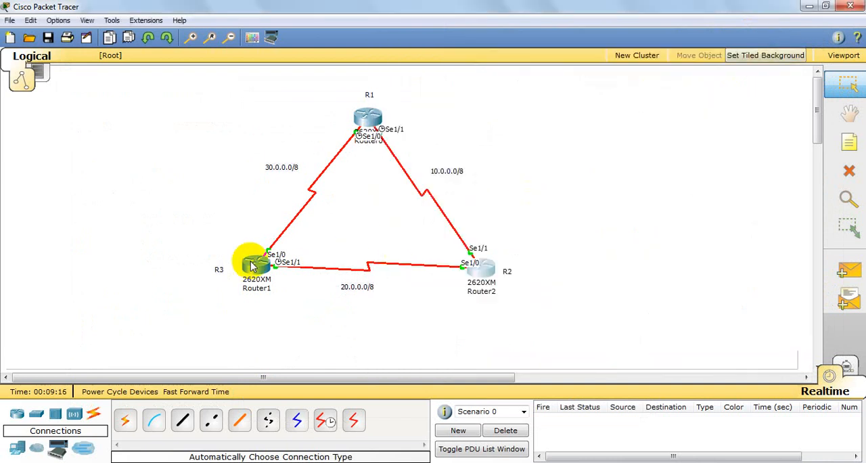
Step: Open the command line of router R3 and exit global configuration to privileged mode
left_click(249, 263)
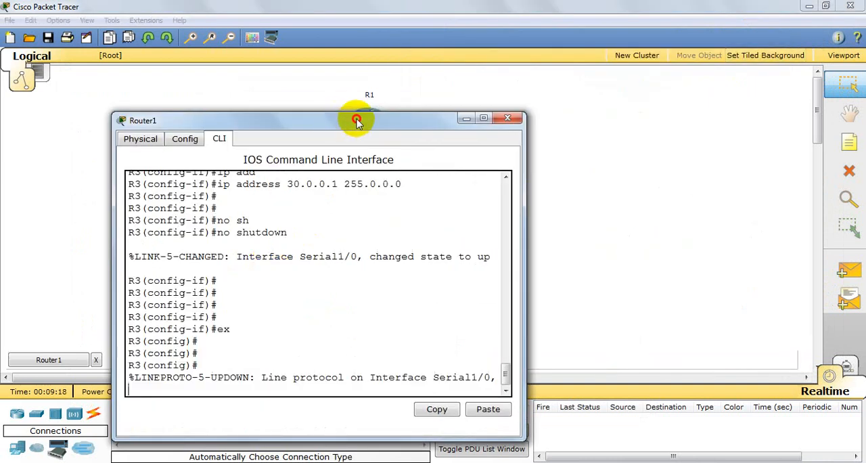
left_click_drag(354, 118, 406, 64)
key("Return")
key("Return")
key("Return")
key("Return")
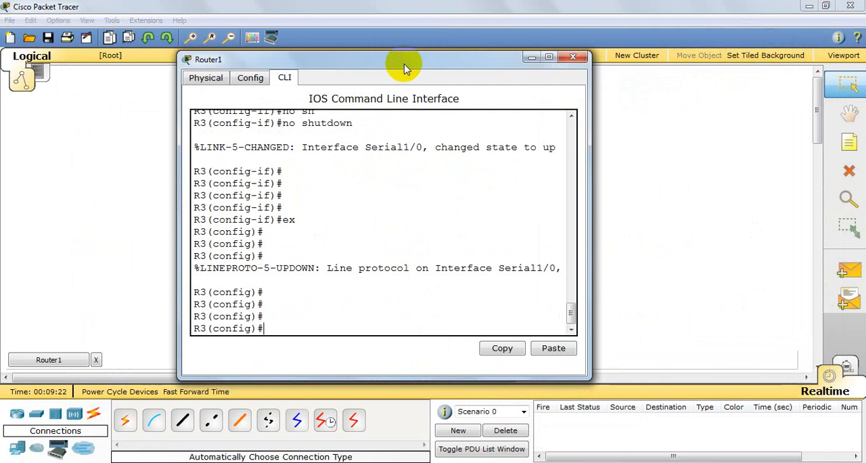
type("ex")
key("Return")
Step: Display R3's routing table with show ip route and close the router's window
type("show ip")
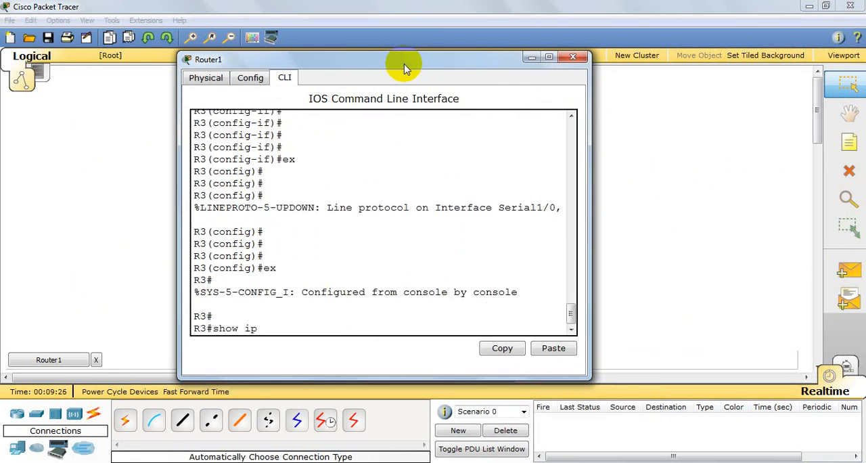
type(" route")
key("Return")
key("Return")
key("Return")
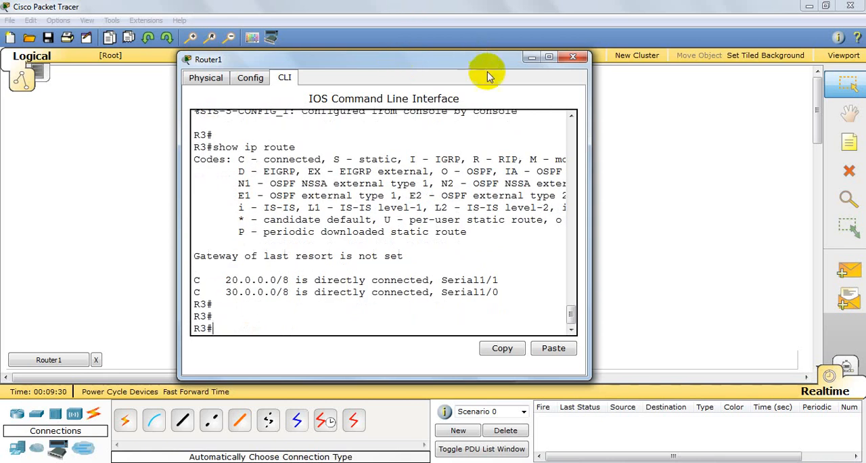
left_click_drag(497, 60, 496, 104)
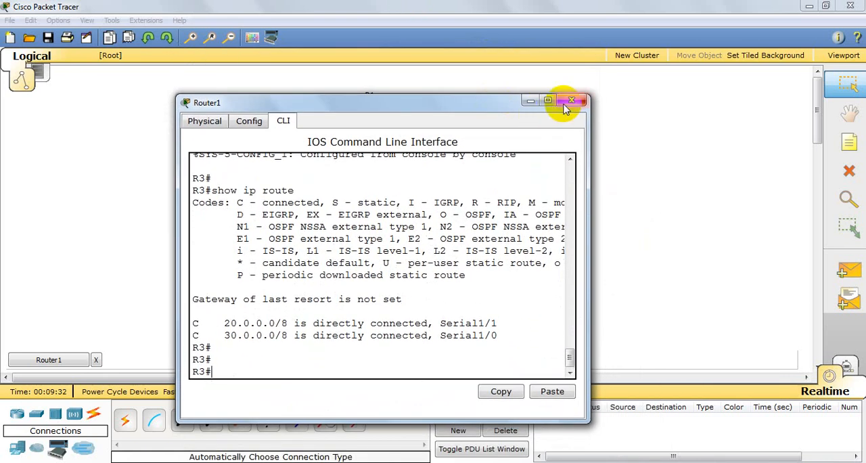
left_click(572, 101)
Step: Open the command line of router R1 and enter global configuration mode with config t
left_click(367, 118)
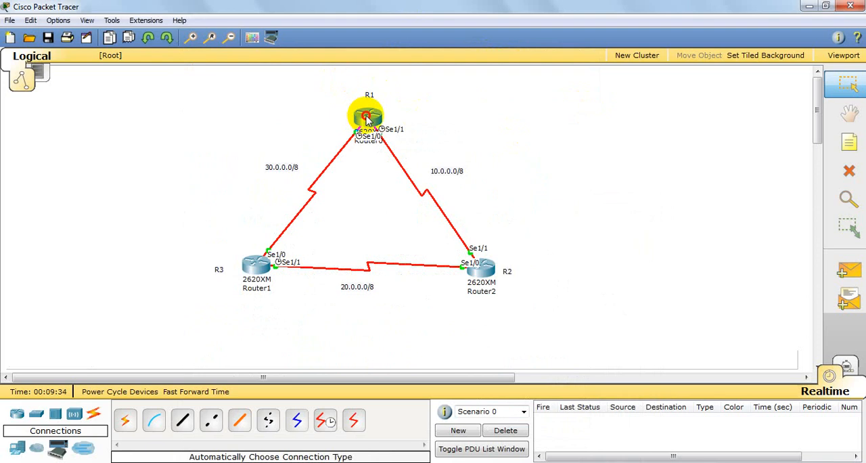
key("Return")
key("Return")
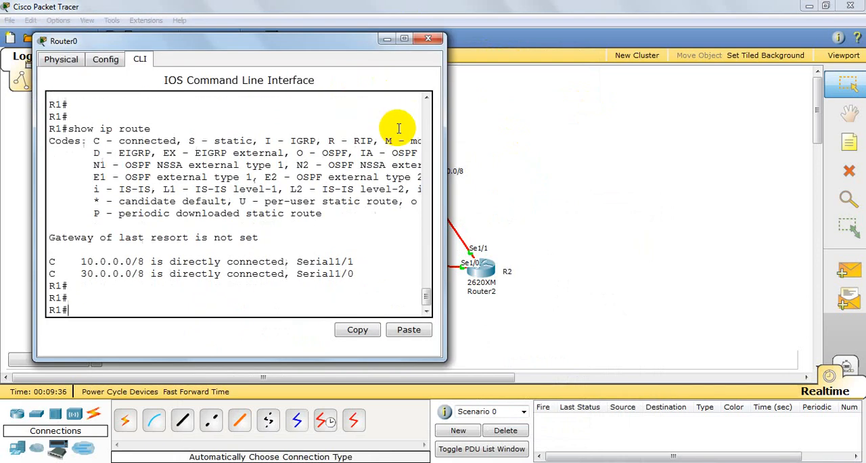
key("Return")
type("confi")
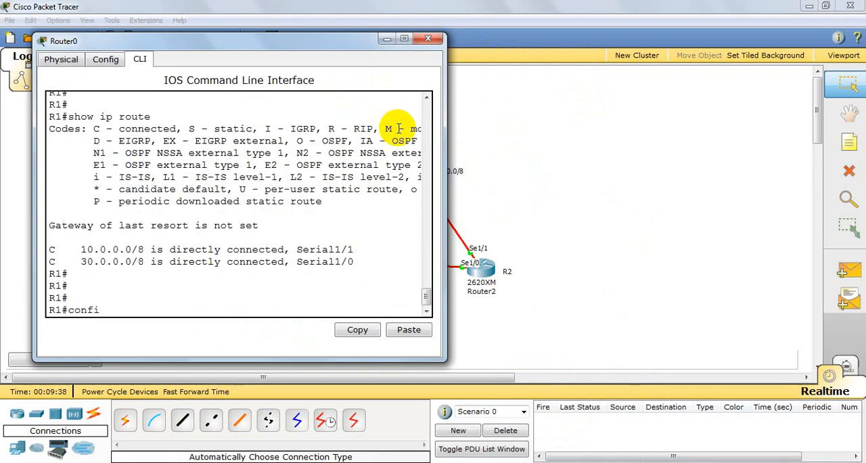
type("g t")
key("Return")
key("Return")
key("Return")
key("Return")
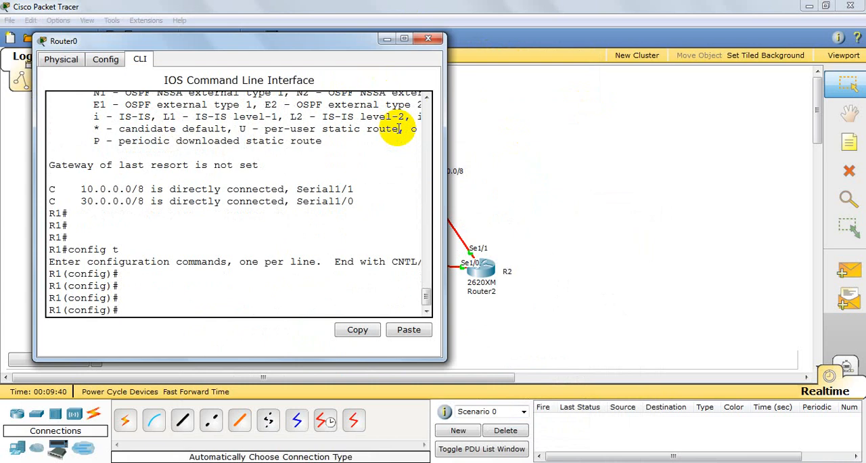
Step: Add a static route on R1 to network 20.0.0.0 with mask 255.0.0.0 via next hop 10.0.0.2, checking the topology
left_click_drag(354, 42, 763, 51)
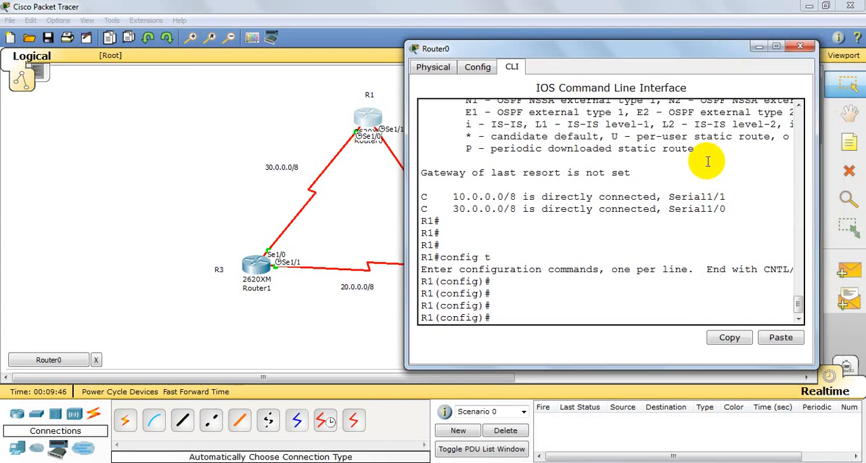
type("p route 20.0.0.0")
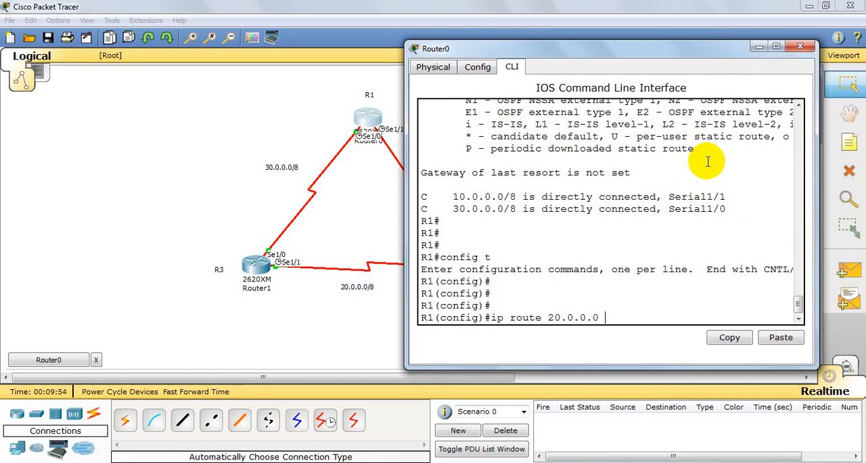
type(" 10.")
type("2555")
type("0.0.0")
type(" 10.0.0.2")
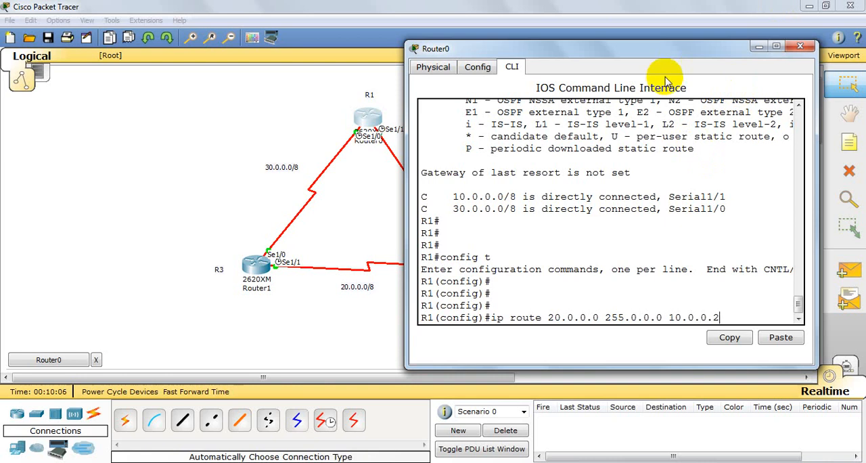
left_click_drag(681, 54, 203, 67)
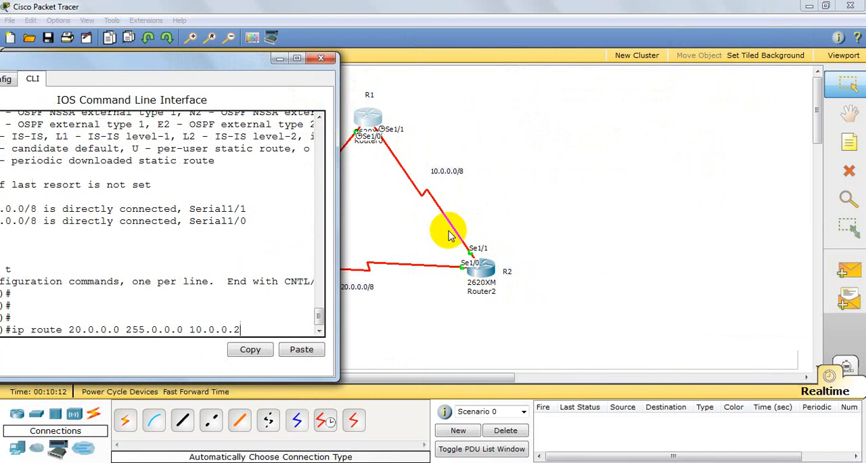
left_click_drag(235, 63, 584, 53)
key("Return")
key("Return")
key("Return")
key("Return")
key("Return")
key("Return")
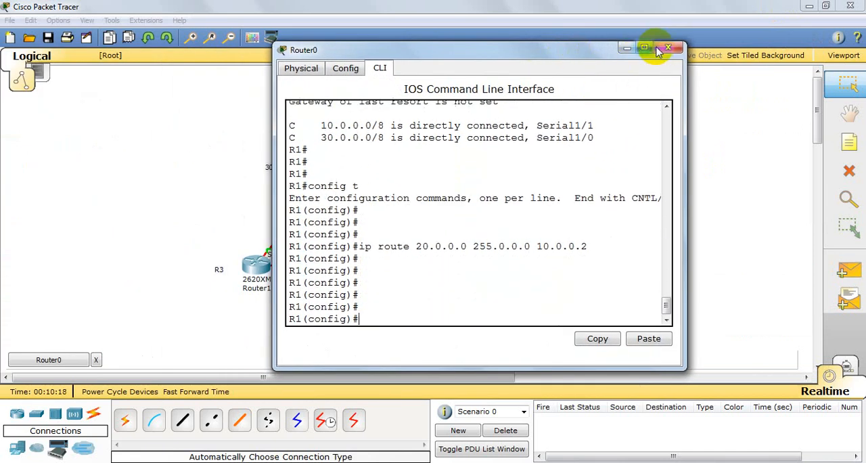
Step: Exit global configuration on R1 and close the router's window
type("e")
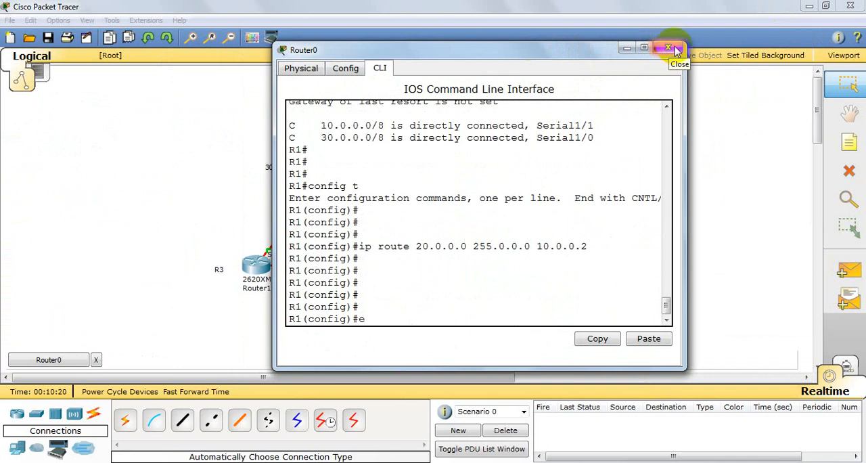
type("x")
key("Return")
left_click(669, 47)
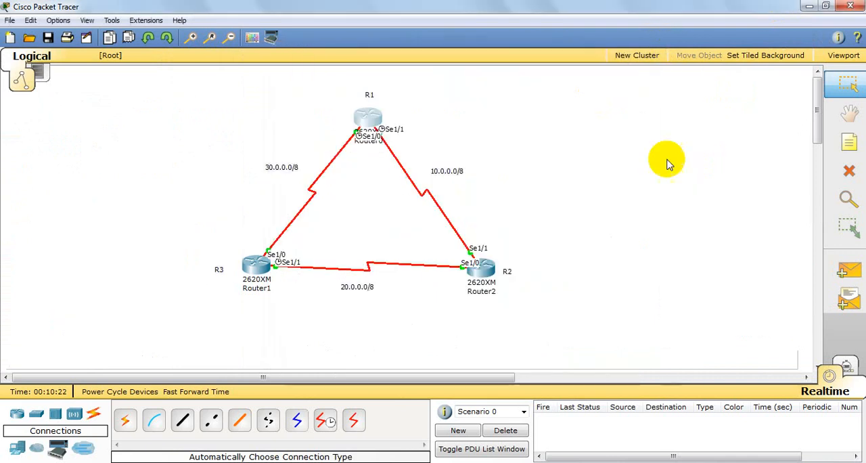
Step: Open the command line of router R2 beside the topology and enter global configuration mode with config t
left_click(478, 266)
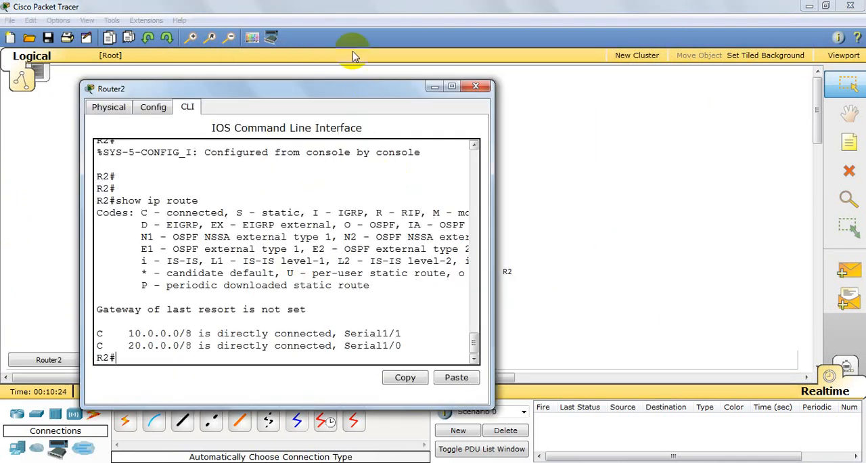
left_click_drag(350, 87, 605, 49)
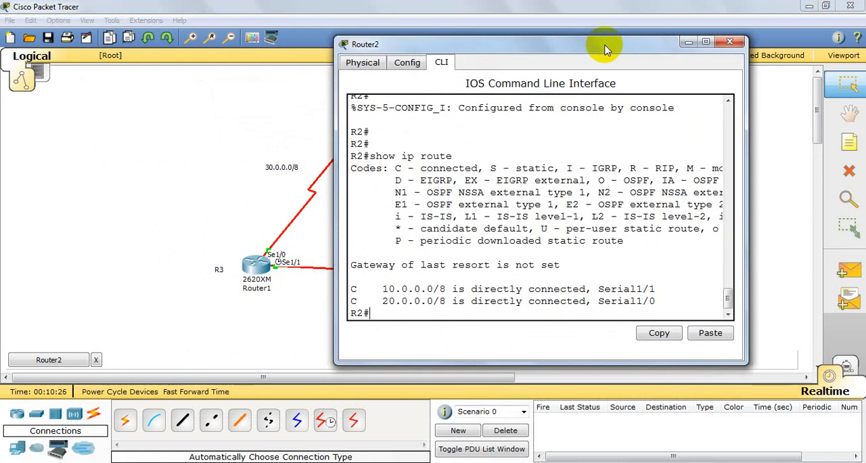
key("Return")
key("Return")
key("Return")
key("Return")
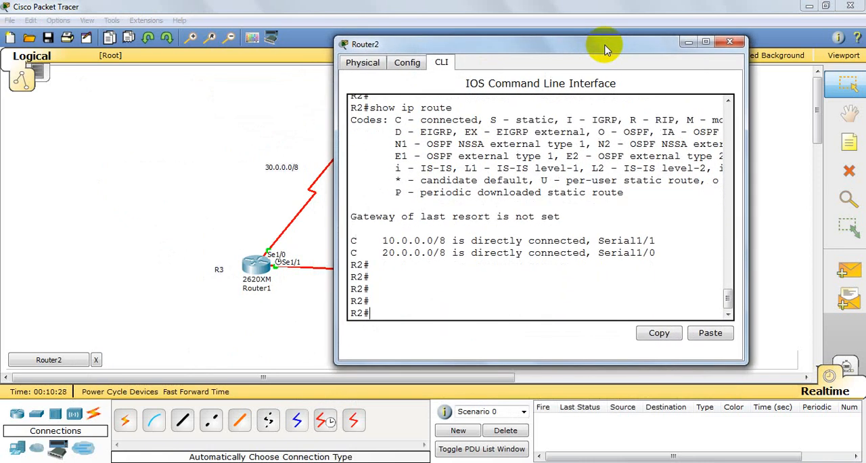
type("config t")
key("Return")
key("Return")
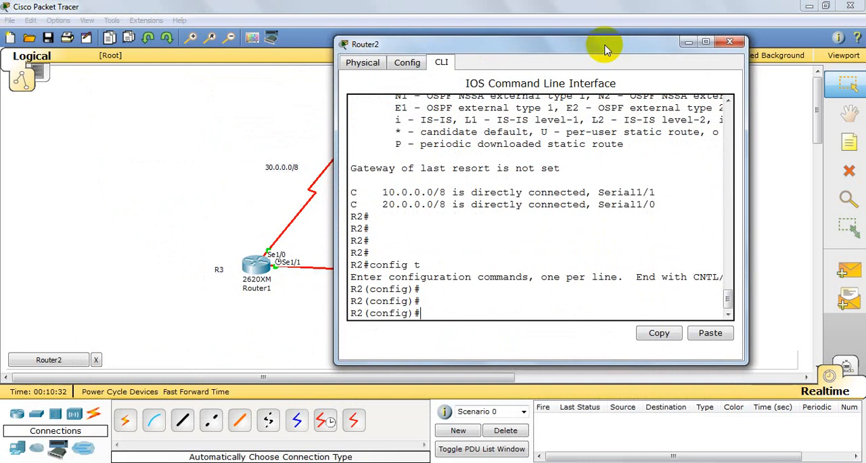
Step: Add a static route on R2 to network 30.0.0.0 with mask 255.0.0.0 via next hop 20.0.0.2
type("ip route 30.0.0.0")
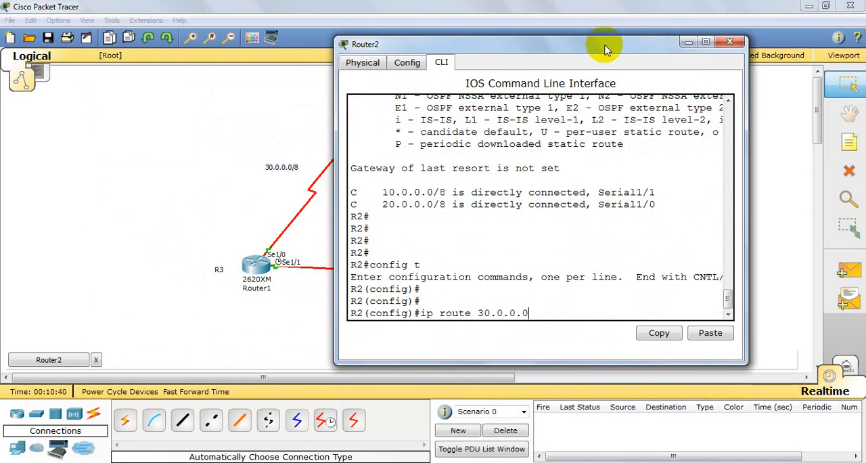
type(" 255.0.0.0")
left_click_drag(605, 49, 682, 47)
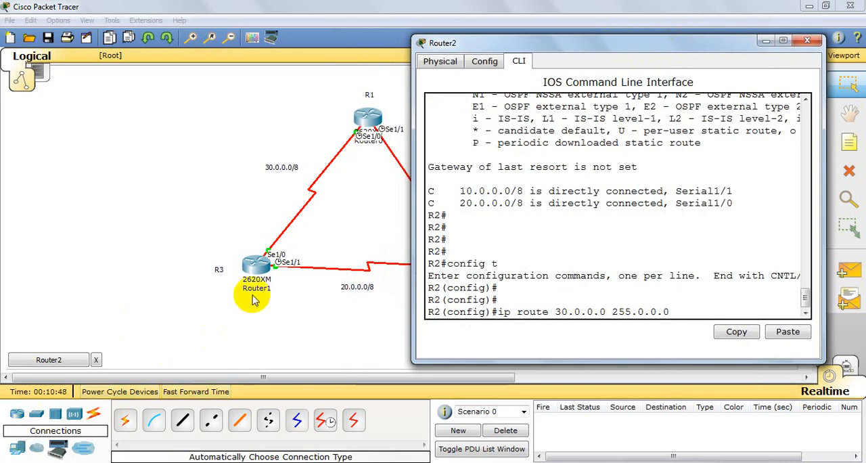
type("20.0")
key("Return")
key("Return")
key("Return")
key("Return")
key("Return")
key("Return")
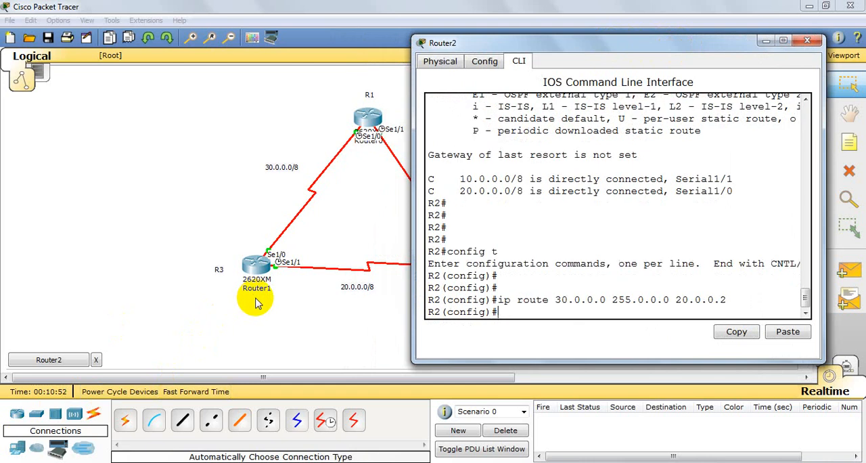
Step: Exit global configuration on R2 and close the router's window
type("ex")
key("Return")
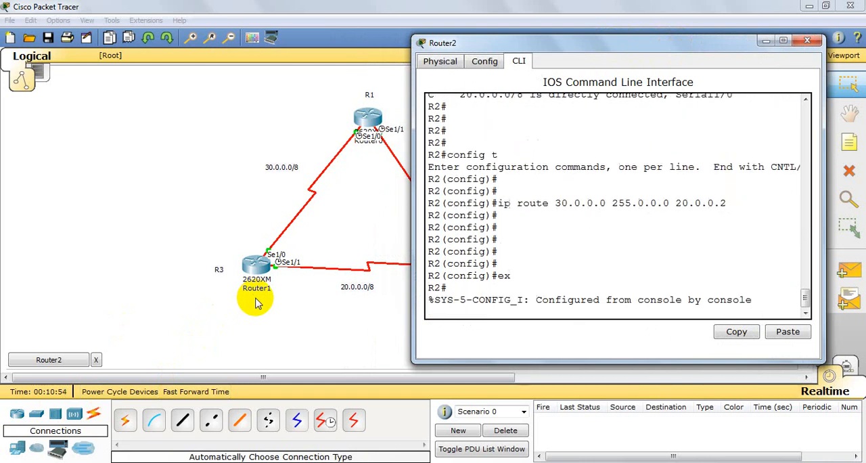
key("Return")
key("Return")
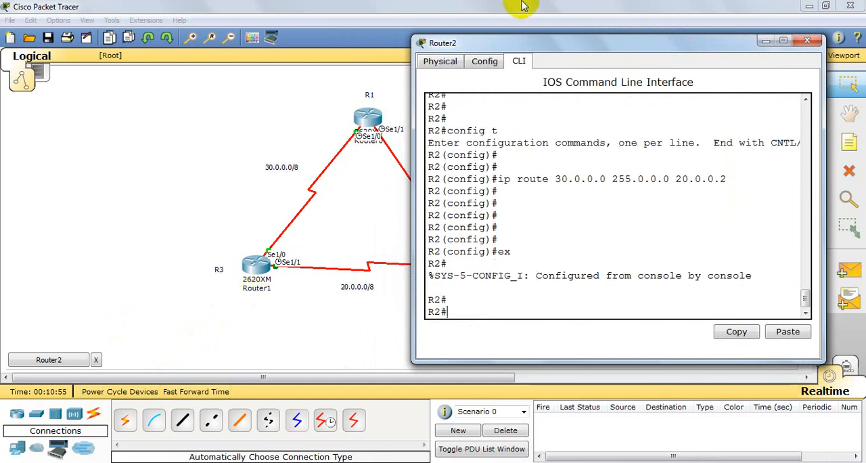
left_click(807, 41)
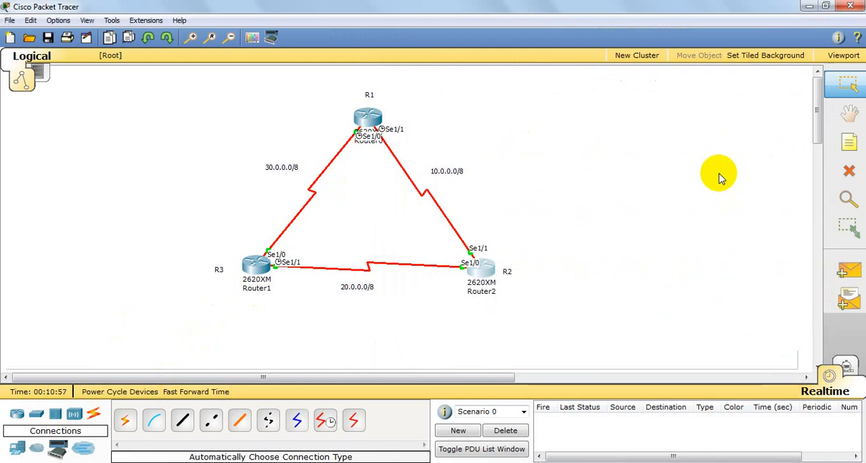
Step: Open the command line of router R3 beside the topology and enter global configuration mode with config t
left_click(254, 267)
left_click_drag(324, 29, 696, 32)
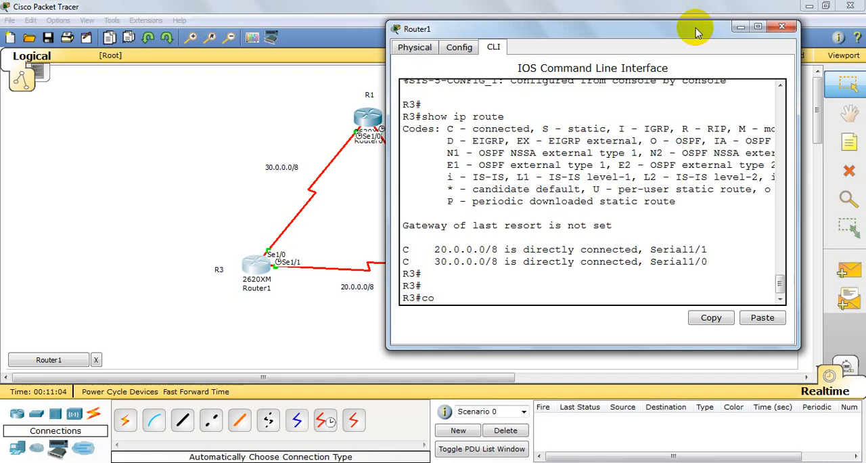
type("config t")
key("Return")
key("Return")
key("Return")
key("Return")
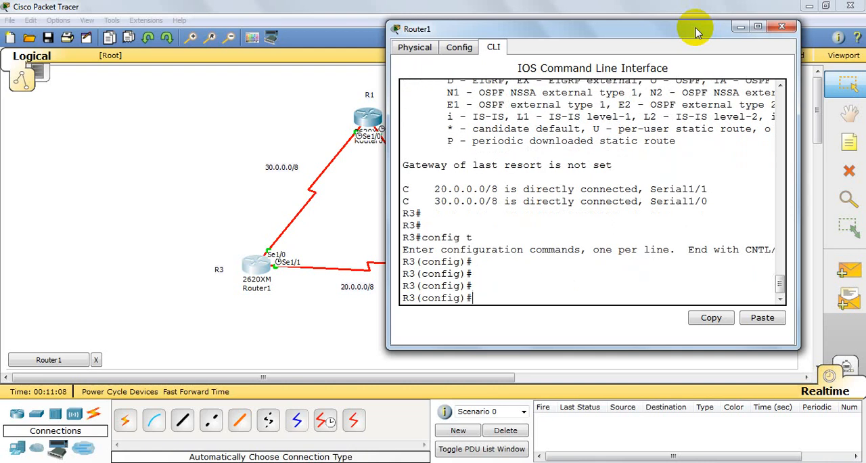
Step: Add a static route on R3 to network 10.0.0.0 with mask 255.0.0.0 via next hop 30.0.0.2
type("ip route")
type("10.0.0.0")
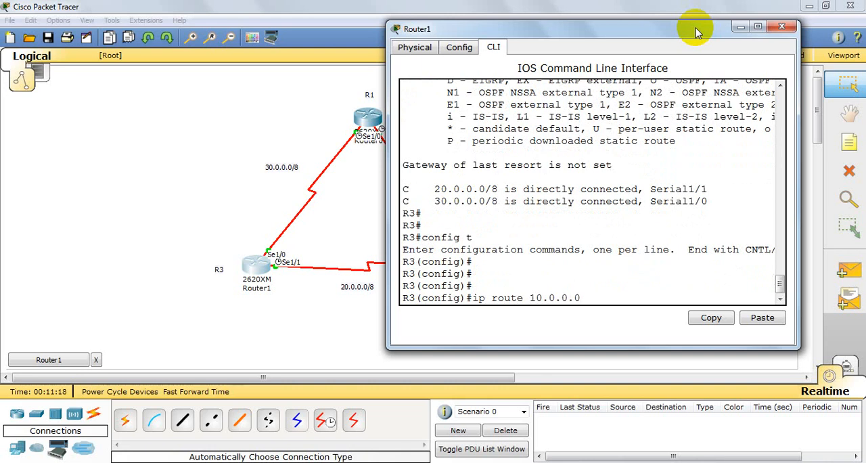
type(" 30.0.0")
key("BackSpace")
key("BackSpace")
key("BackSpace")
key("BackSpace")
key("BackSpace")
type("255")
type(".0.0.0")
type(" 32")
type("0.0.0")
type(".2")
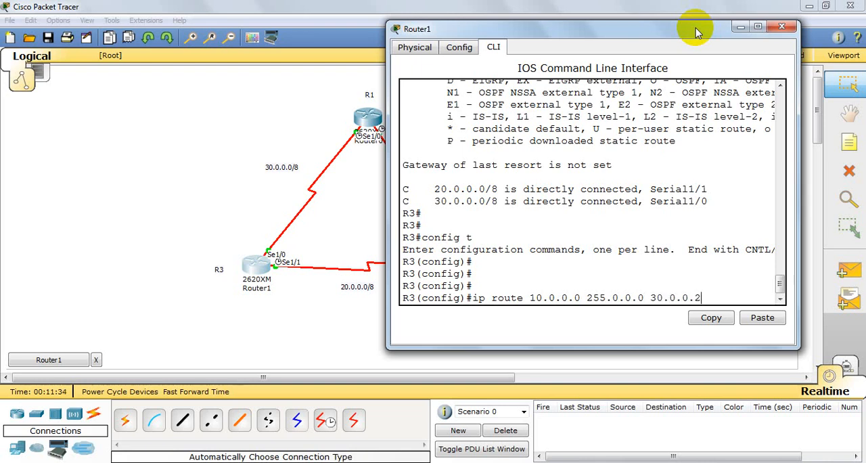
key("Return")
key("Return")
key("Return")
key("Return")
key("Return")
key("Return")
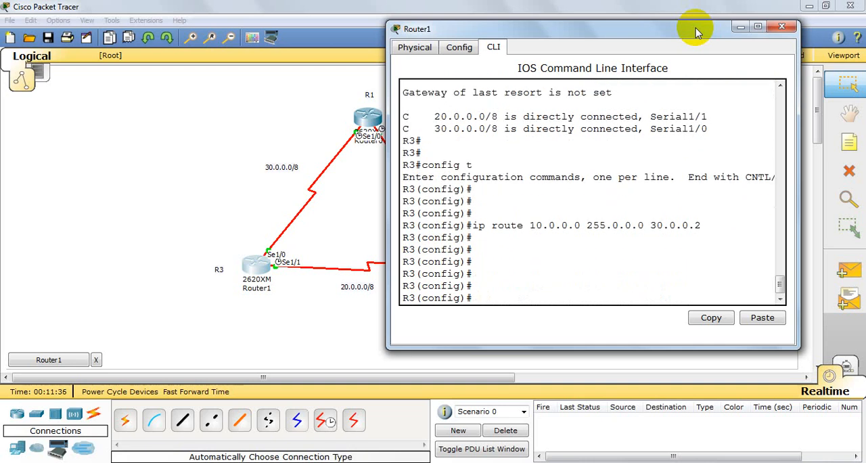
Step: Exit global configuration on R3 and close the router's window
type("ex")
key("Return")
key("Return")
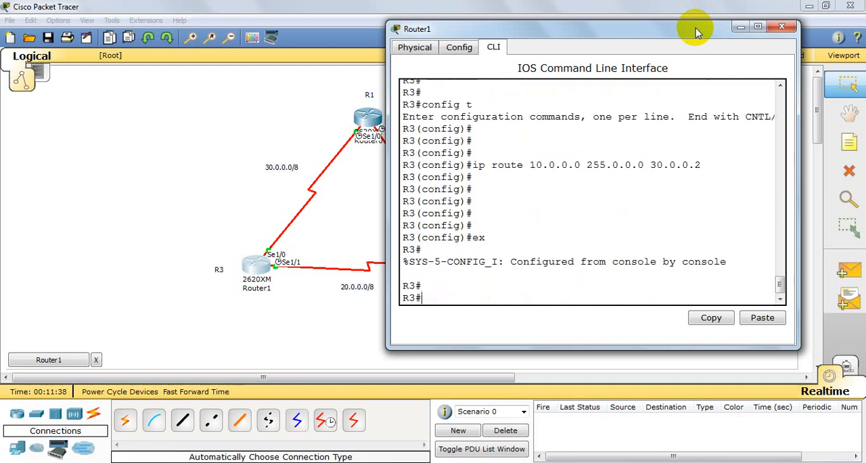
left_click(781, 26)
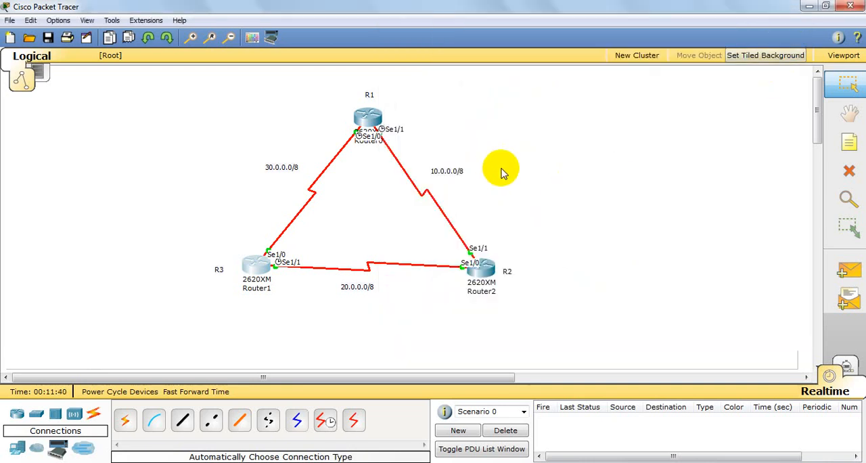
Step: Open the command line of router R1 beside the topology and ping 20.0.0.1
left_click(362, 115)
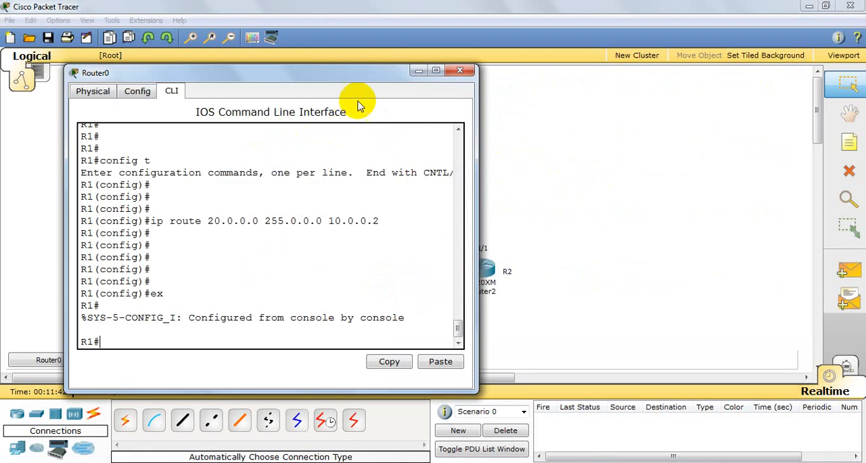
left_click_drag(353, 74, 642, 65)
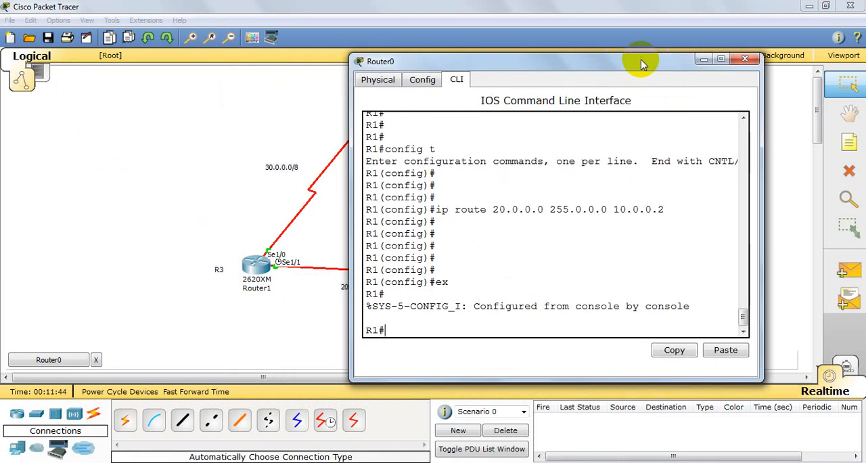
key("Return")
key("Return")
key("Return")
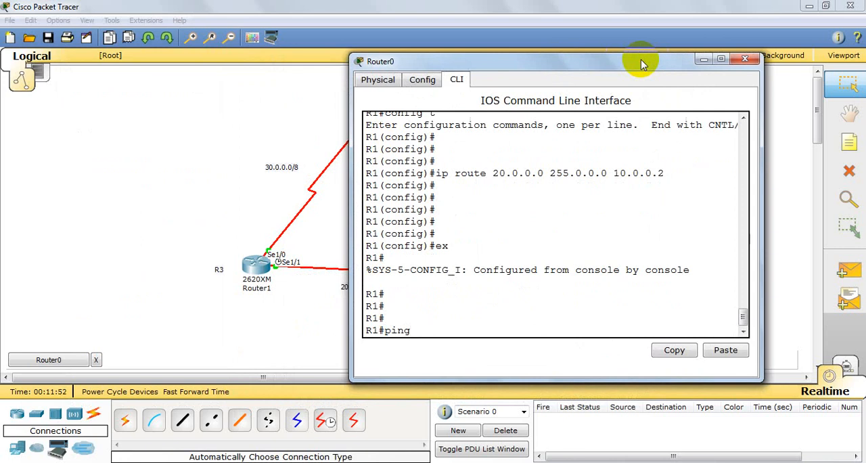
left_click_drag(641, 64, 687, 18)
type("20.0.0.1")
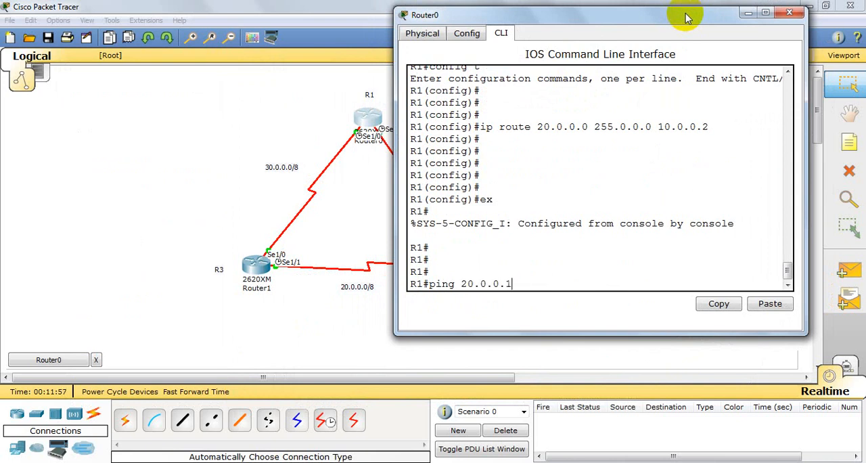
key("Return")
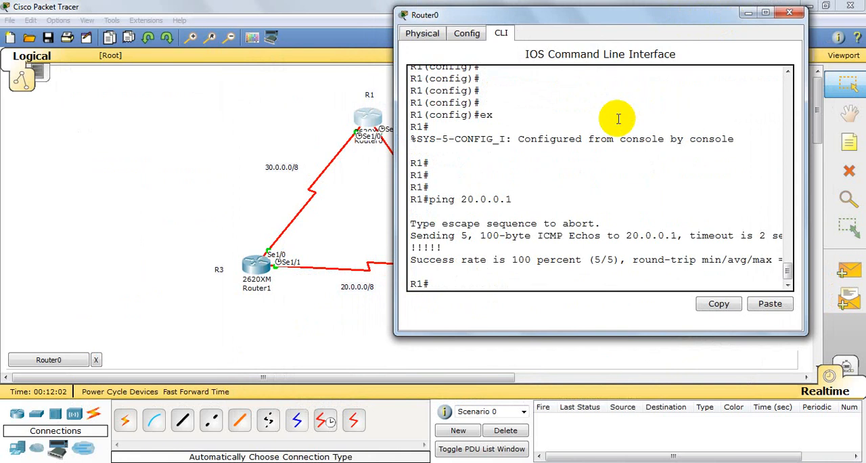
Step: Ping 20.0.0.2 from R1 and close the router's window
type("ping 20.0.0.2")
key("Return")
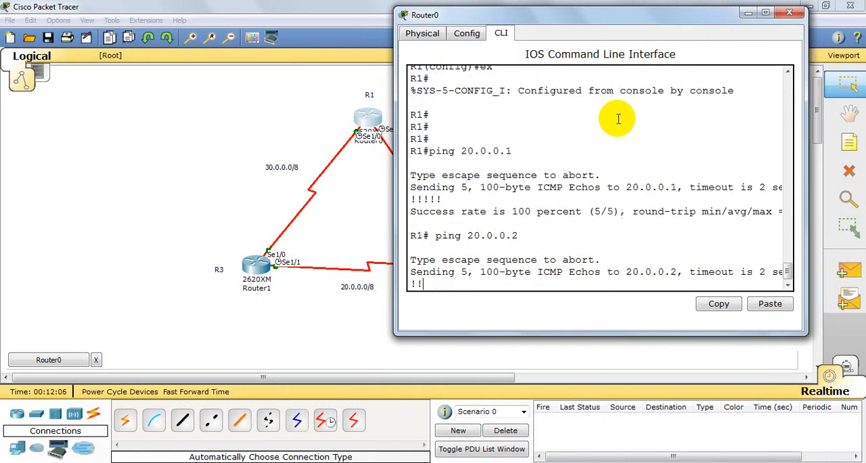
left_click(797, 16)
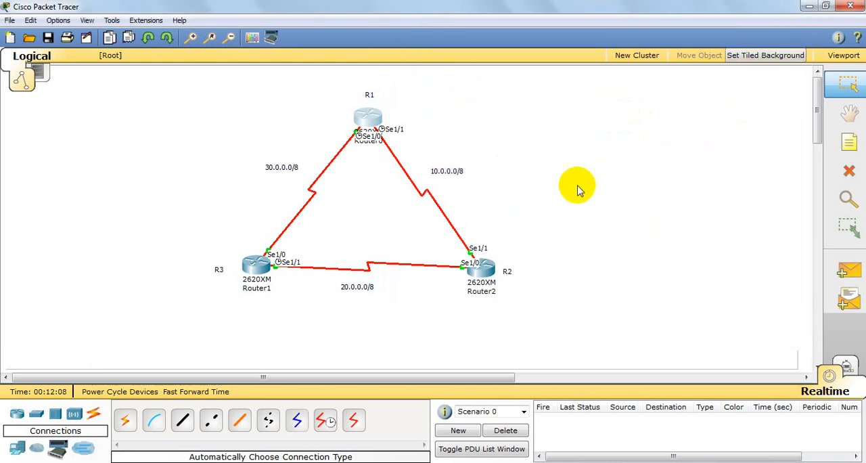
Step: Open the command line of router R2 and place its window beside the topology
left_click(499, 272)
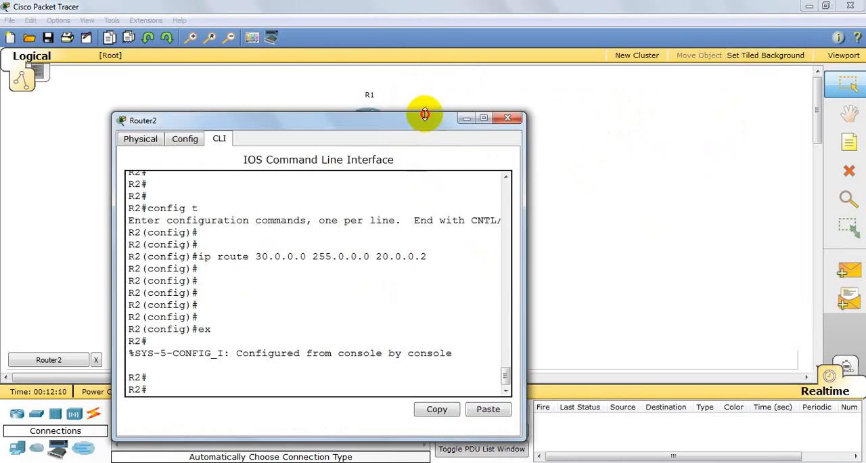
left_click_drag(429, 115, 677, 8)
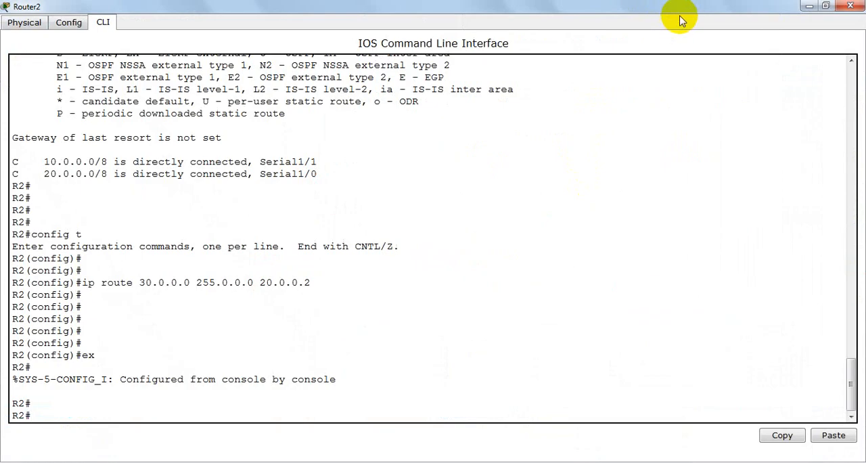
left_click(827, 7)
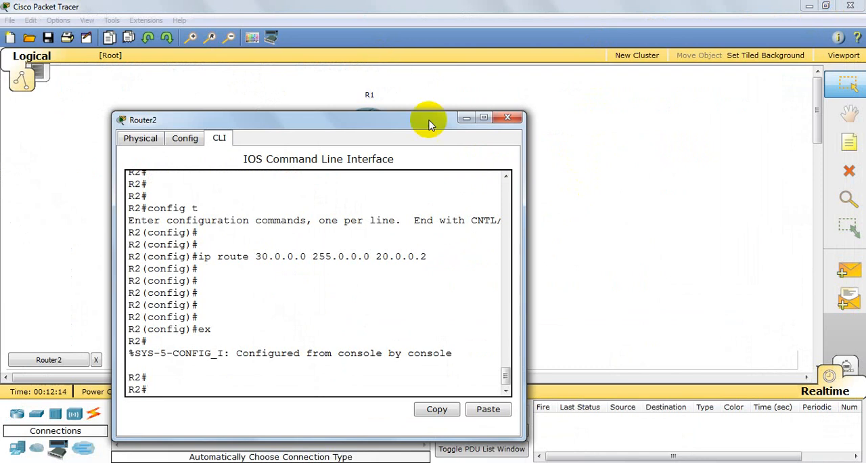
left_click_drag(466, 117, 629, 62)
left_click_drag(443, 71, 752, 45)
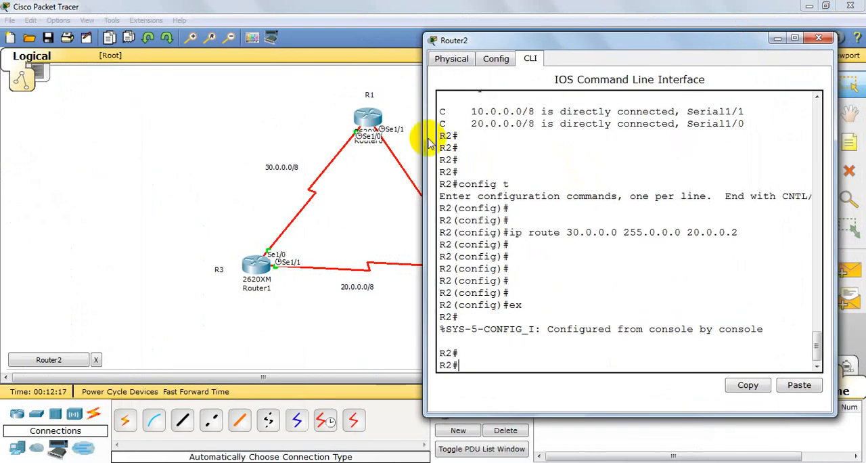
Step: Ping 30.0.0.1 from R2 to test the route to the remote network
type("ping 30.0.0.1")
key("Return")
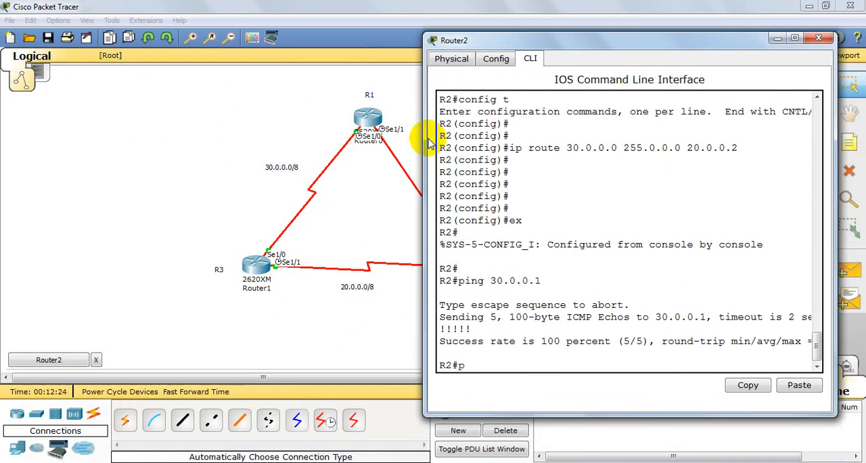
Step: Ping 30.0.0.2 from R2 and close the router's window
type("ping 30.0.0.2")
key("Return")
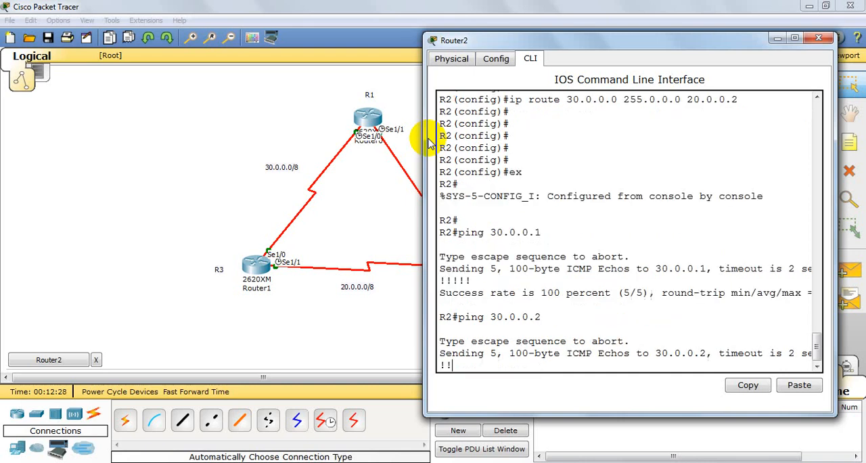
left_click(818, 38)
Step: Open the command line of router R3 and ping 10.0.0.1
left_click(257, 264)
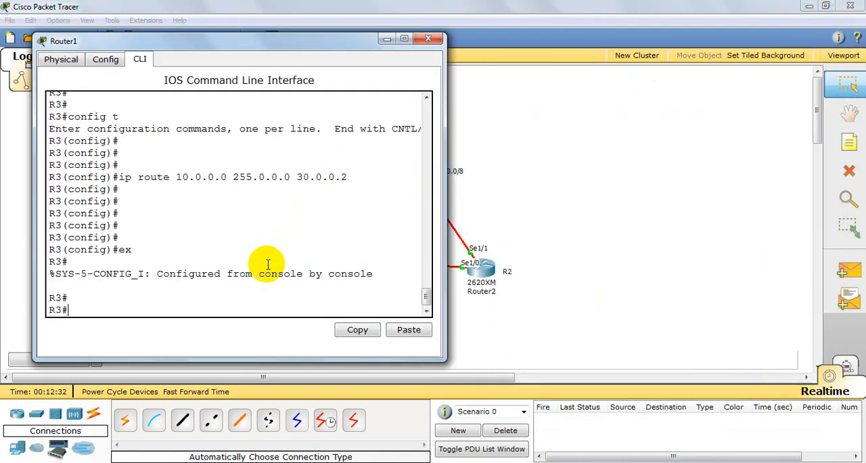
type("ping")
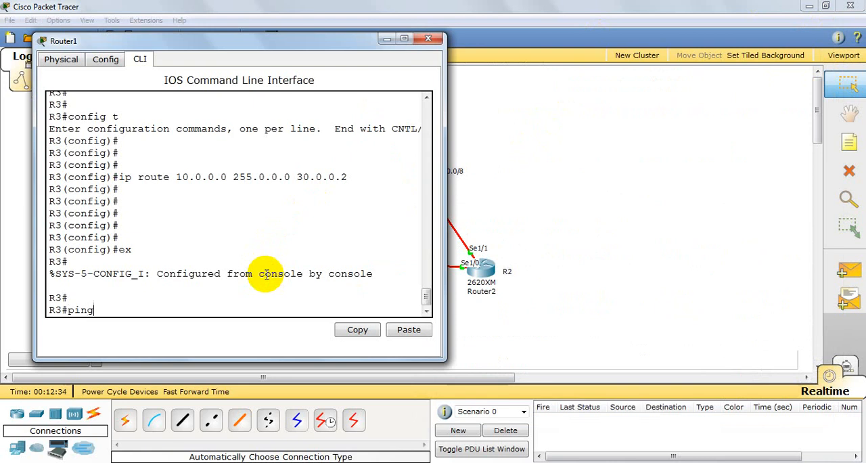
type(" 10.0.0.1")
key("Return")
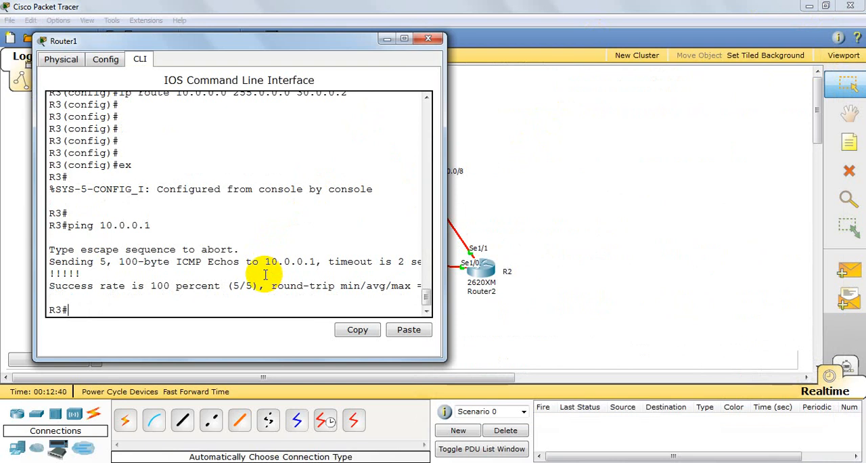
Step: Ping 10.0.0.2 from R3 and close the router's window
type("ping 10.0.")
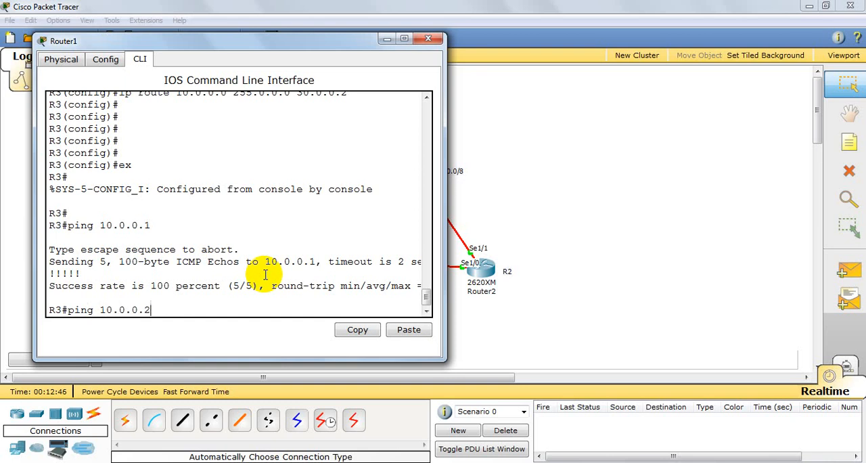
type("0.2")
key("Return")
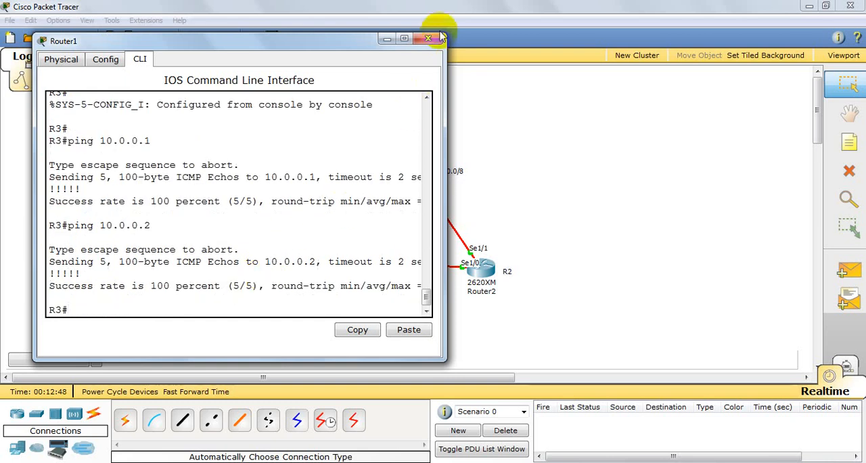
left_click(433, 37)
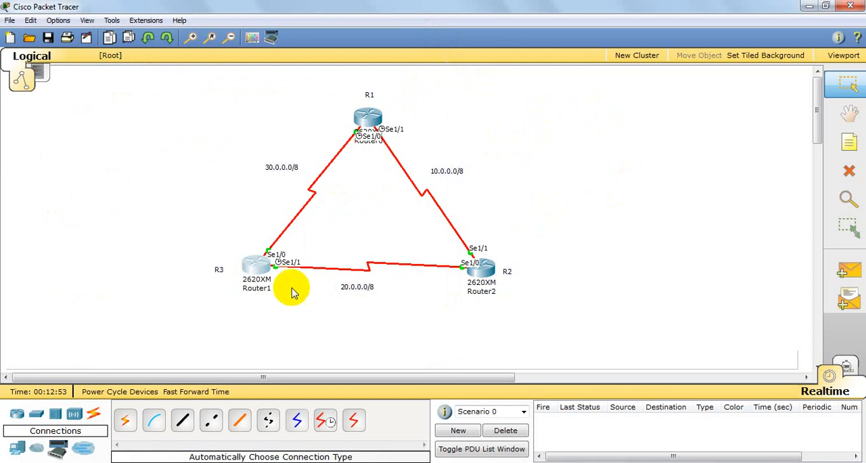
mouse_move(263, 271)
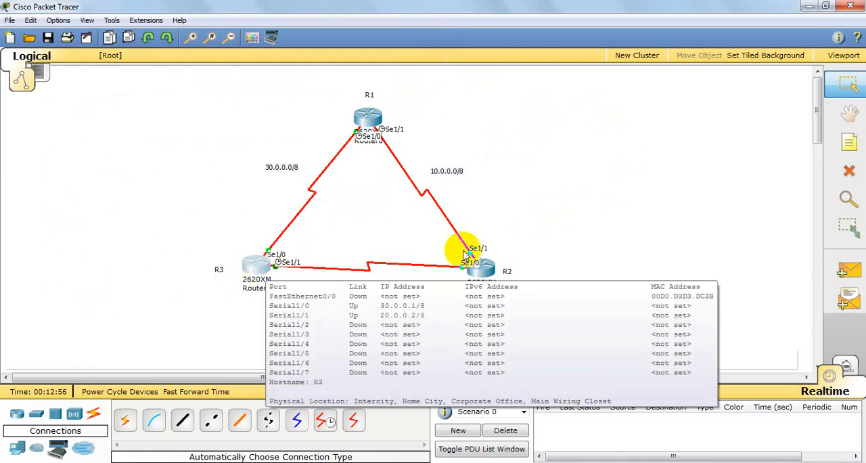